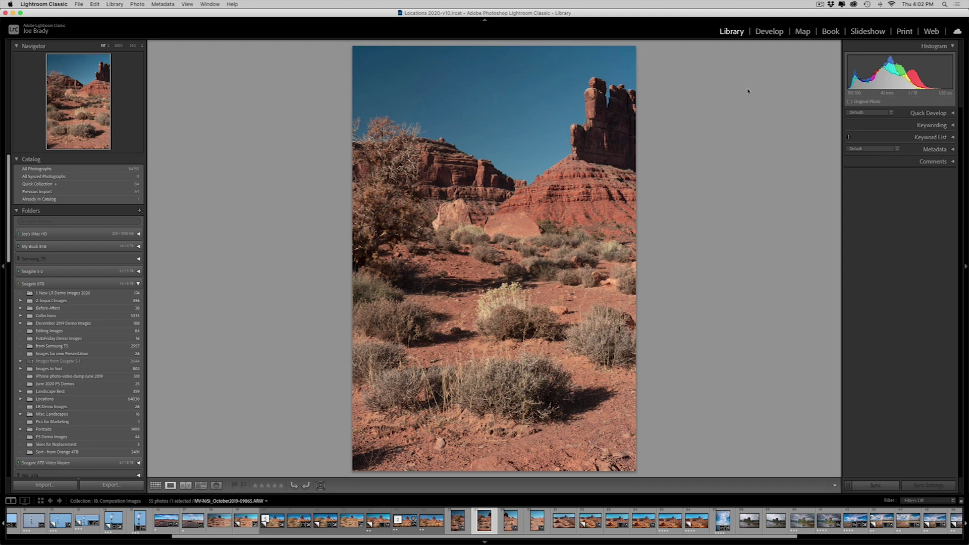
Develop the vertical desert photo with Shadows at +100, Highlights at -47 and Exposure at +0.55.
click(764, 32)
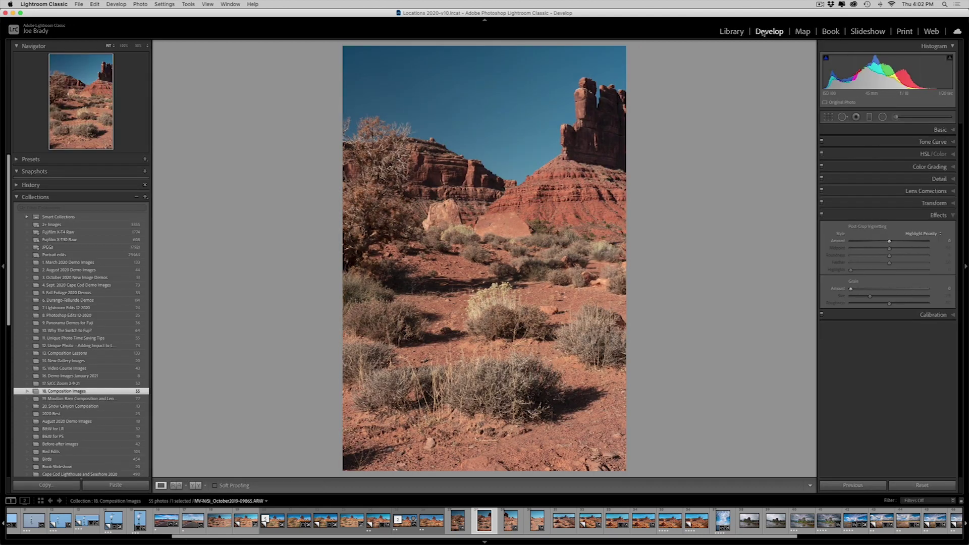
click(938, 130)
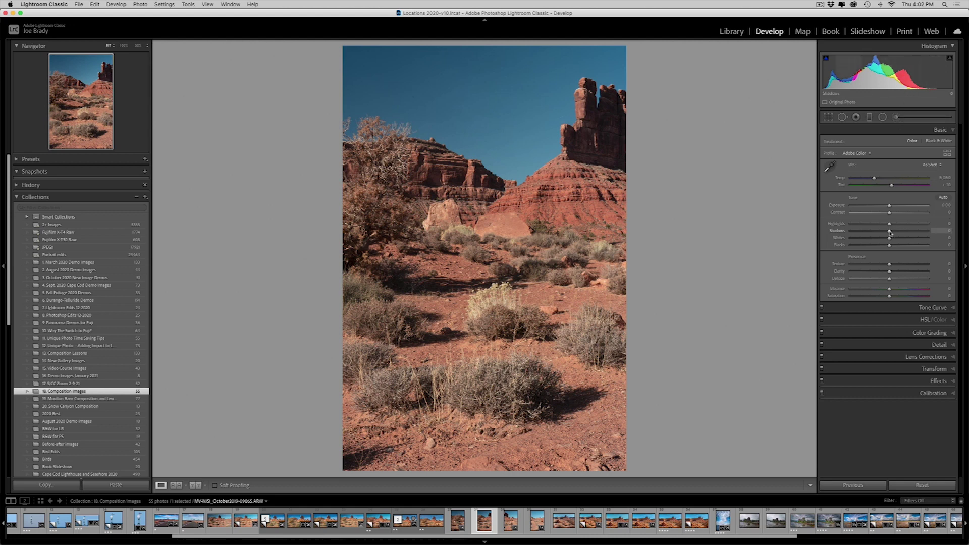
drag(891, 234, 935, 234)
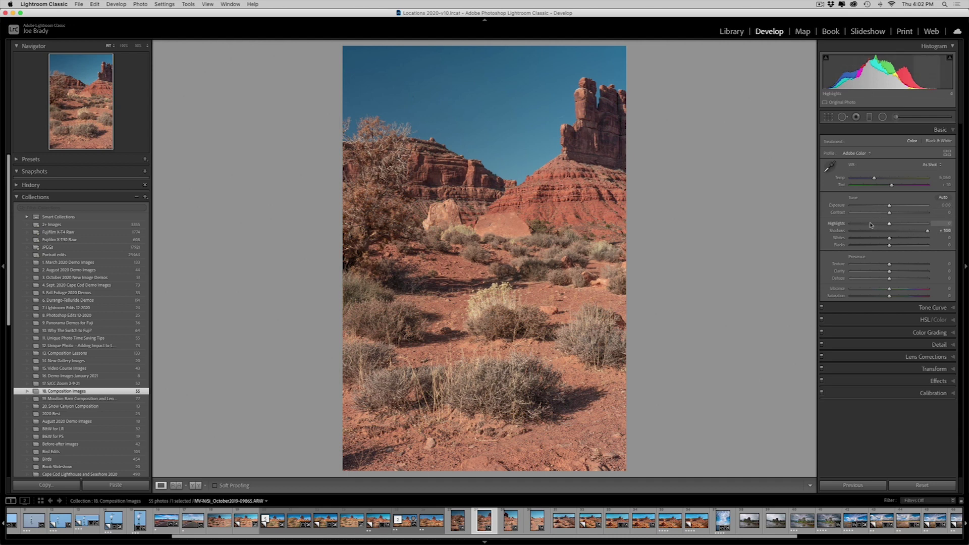
drag(889, 206, 893, 206)
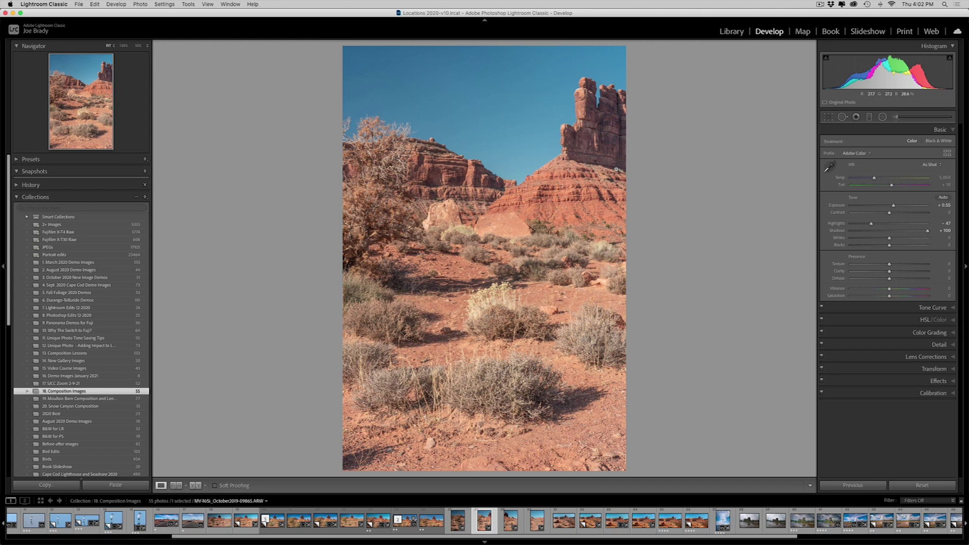
Apply the Sony A7rIII Monument Valley profile and set Texture to +44, Clarity to +30 and Saturation to +15.
click(856, 154)
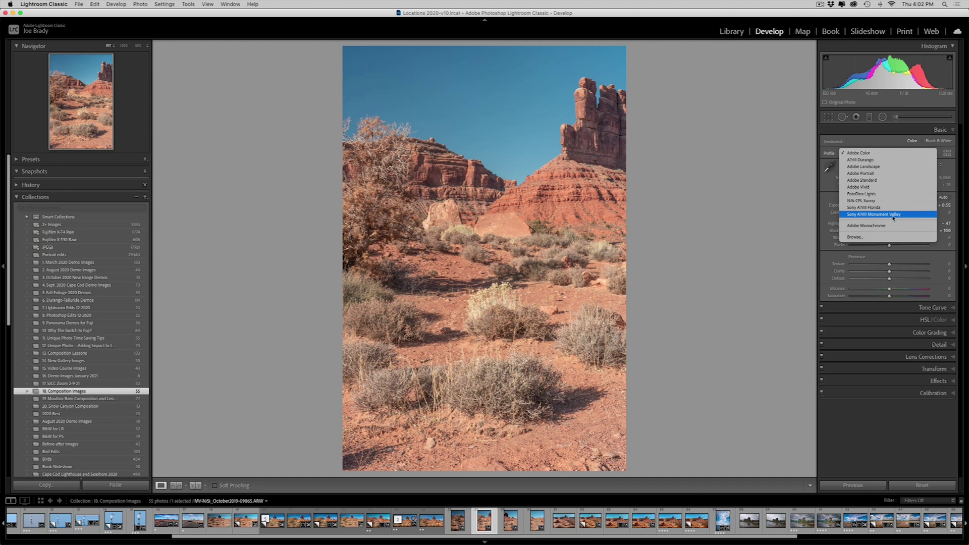
click(873, 214)
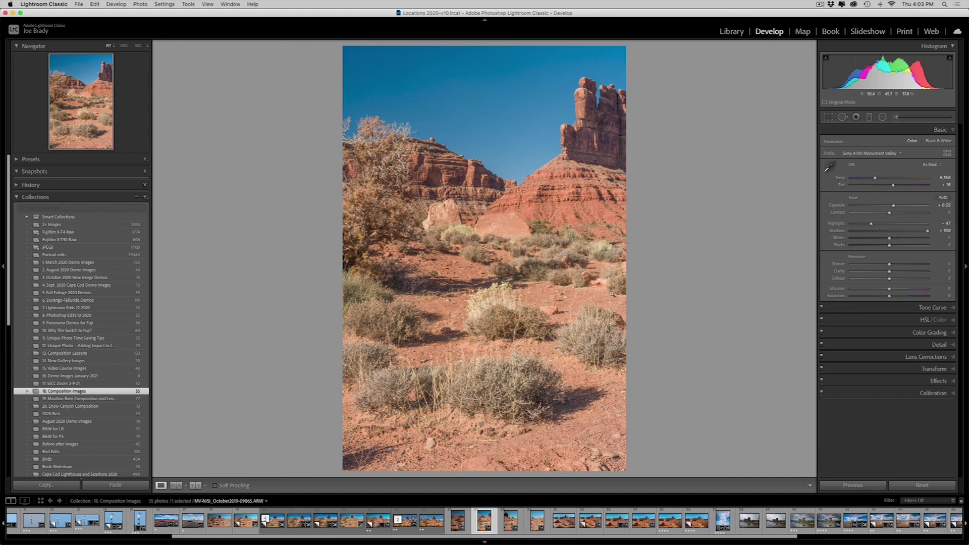
drag(890, 271, 905, 264)
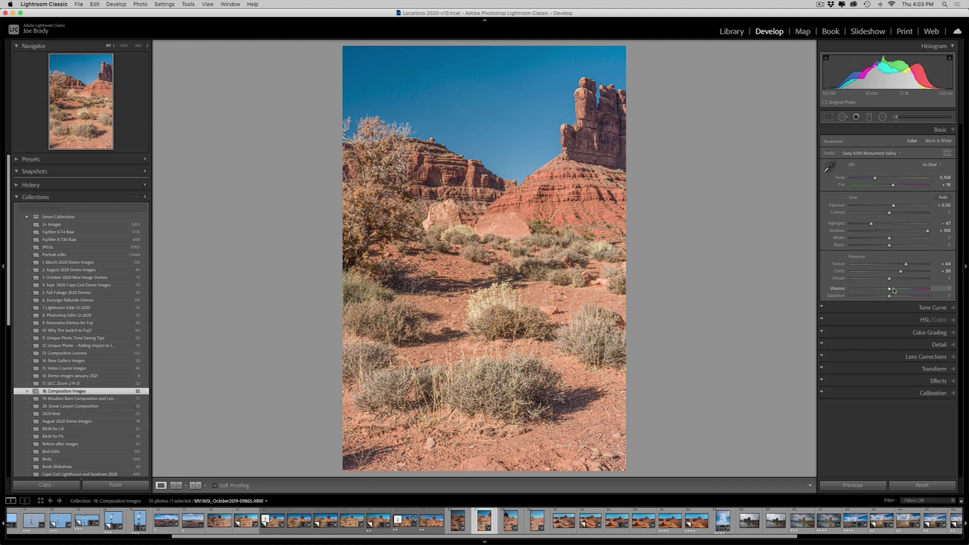
drag(892, 295, 896, 297)
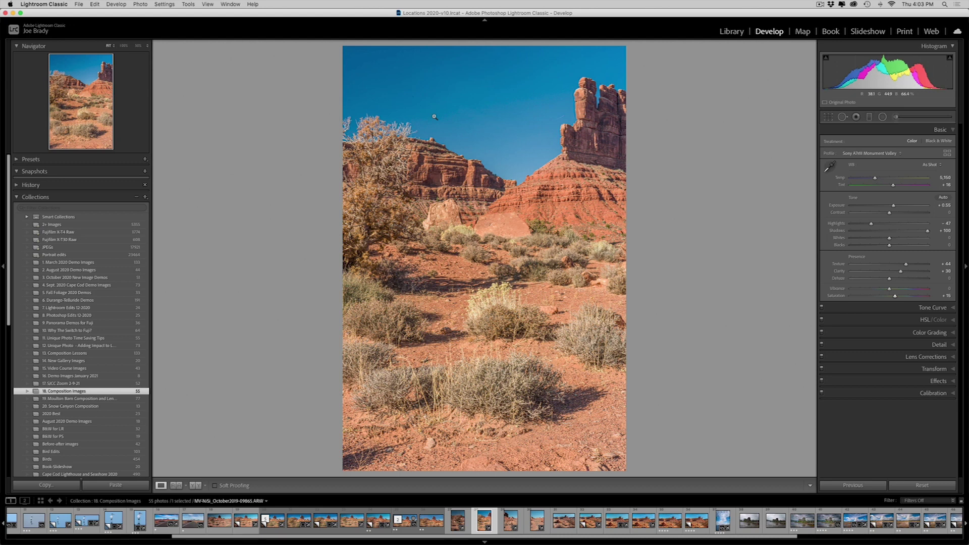
Heal the three dust spots in the sky above and beside the tree using Spot Removal with Visualize Spots.
key(q)
key(a)
key(a)
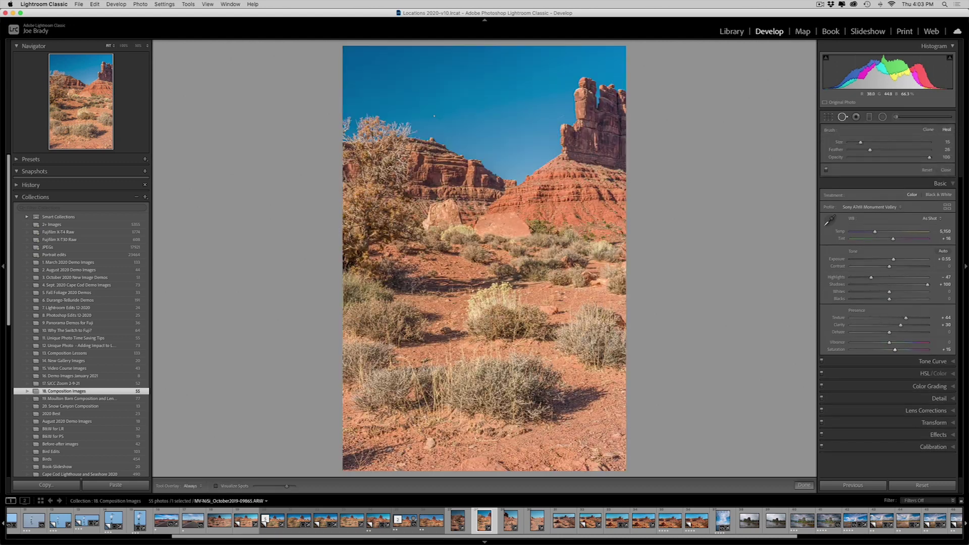
key(a)
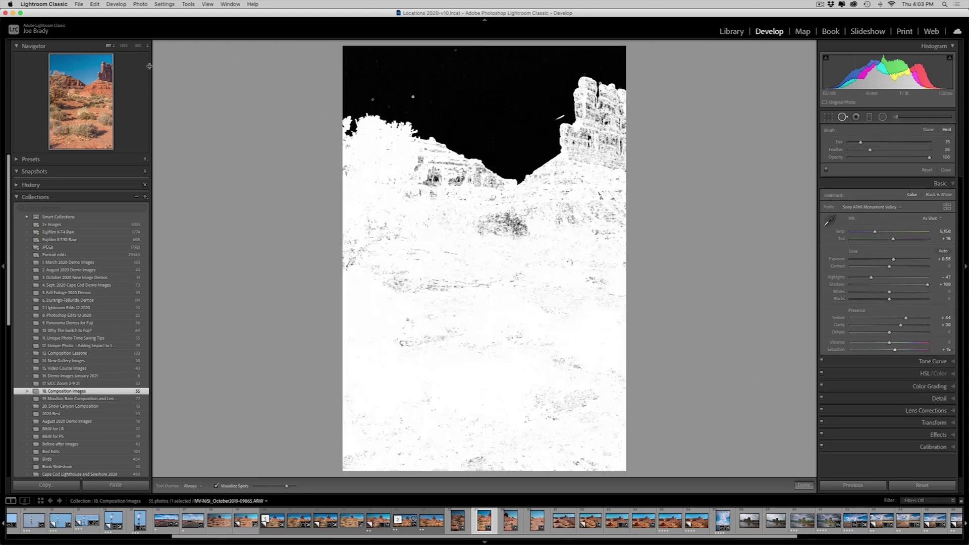
click(138, 45)
drag(104, 79, 73, 68)
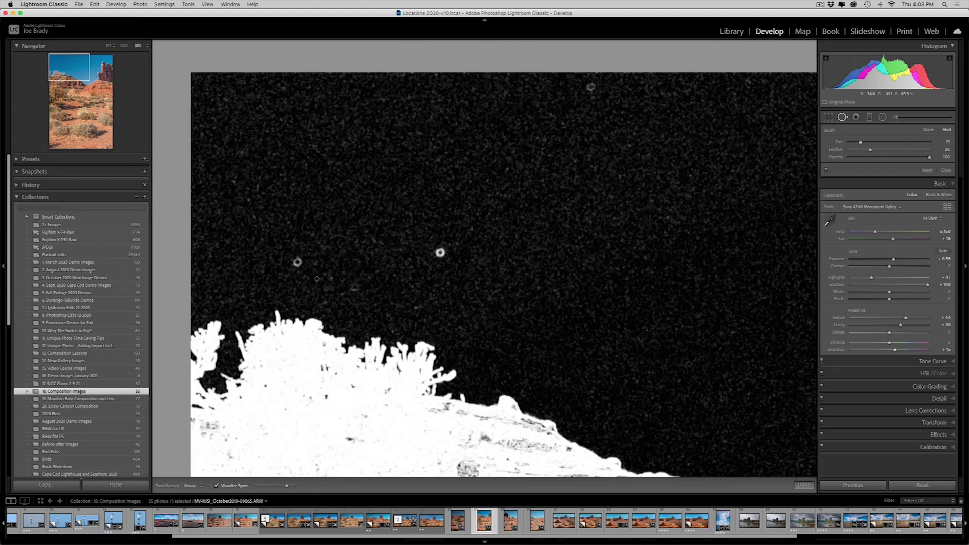
scroll(315, 278, up, 3)
click(297, 262)
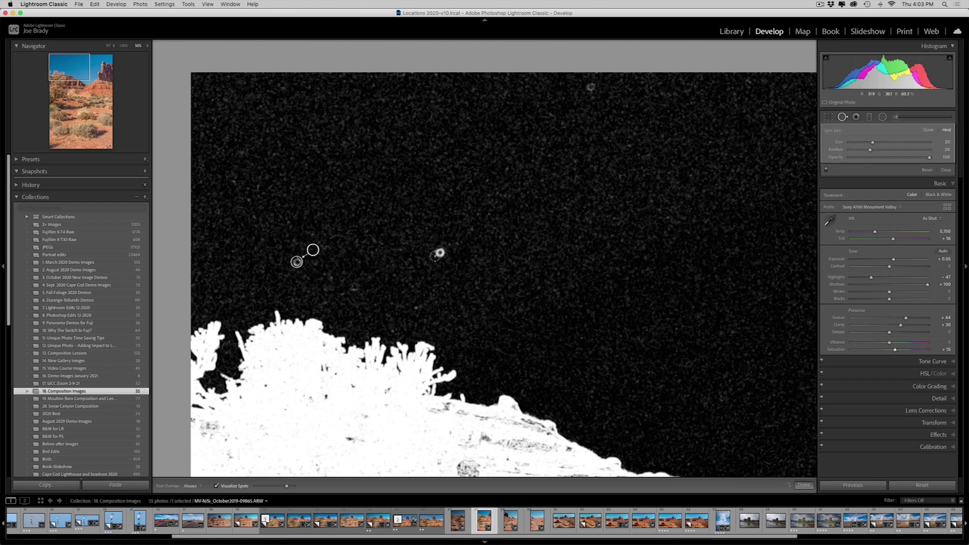
click(440, 252)
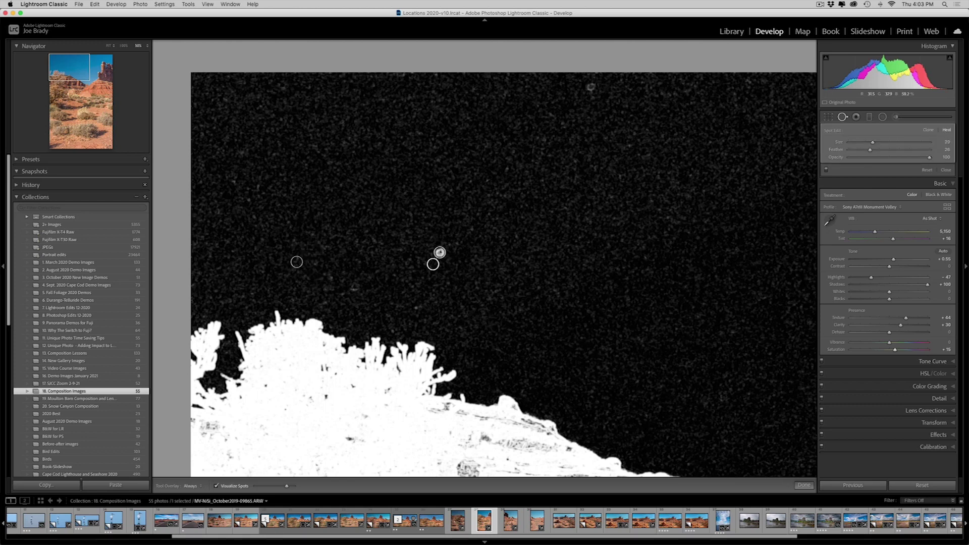
click(591, 87)
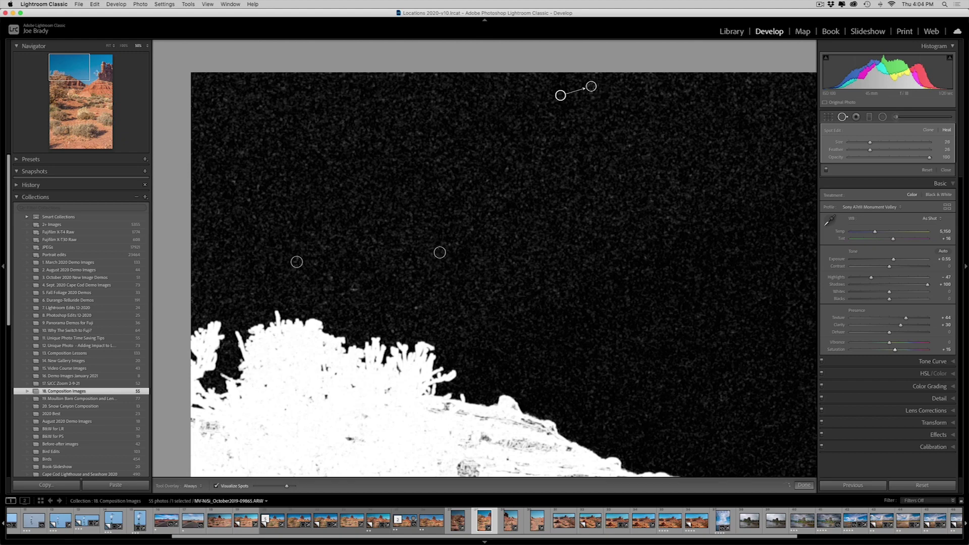
drag(79, 69, 109, 67)
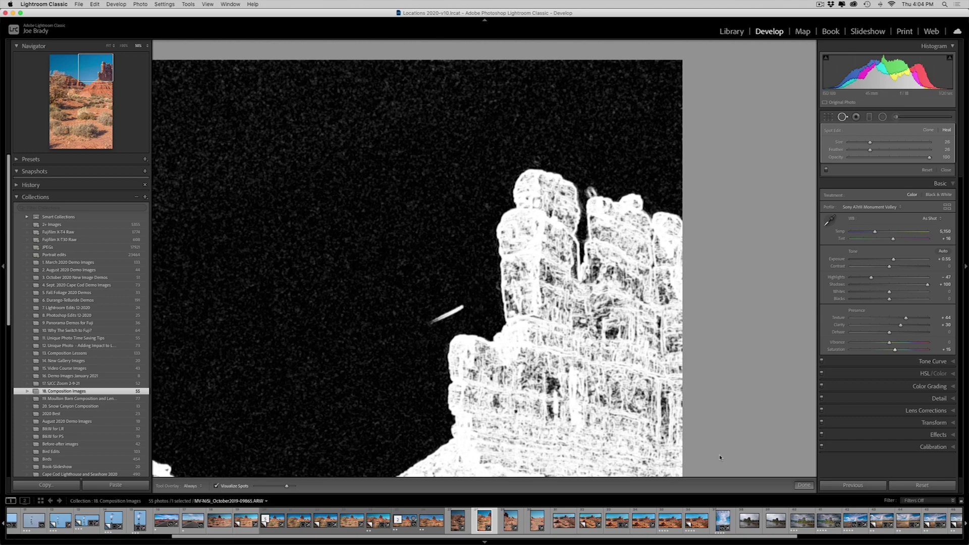
click(802, 485)
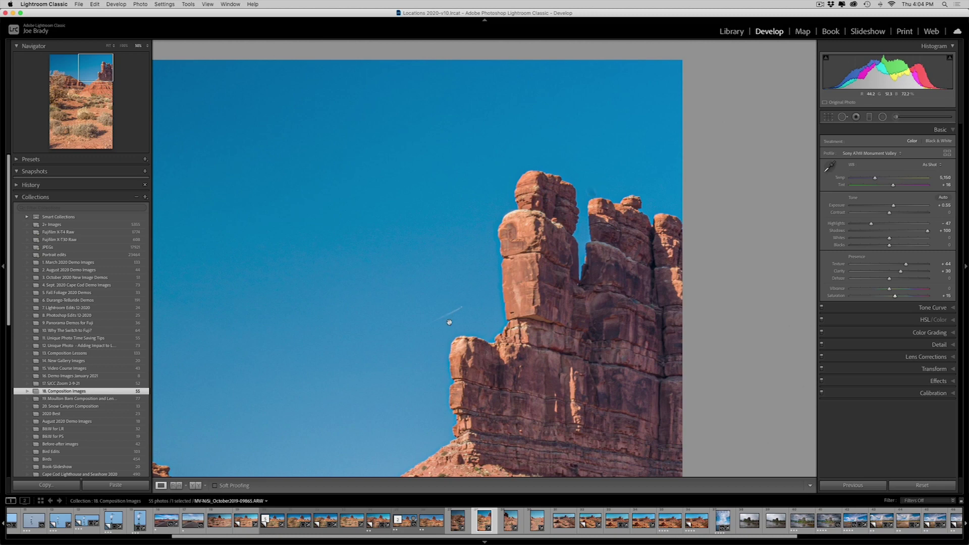
click(452, 398)
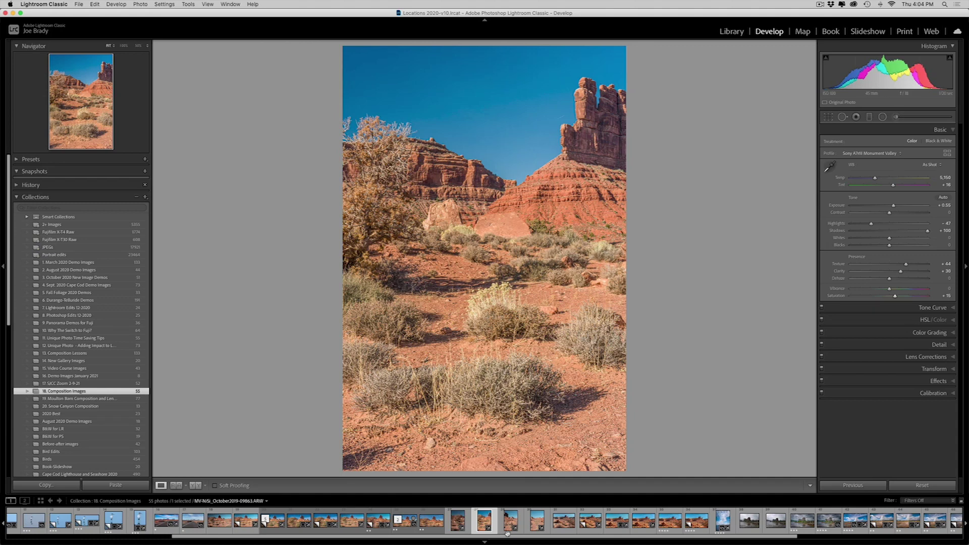
Synchronize all develop settings from the edited photo to the other three vertical frames of the desert scene.
shift+click(538, 524)
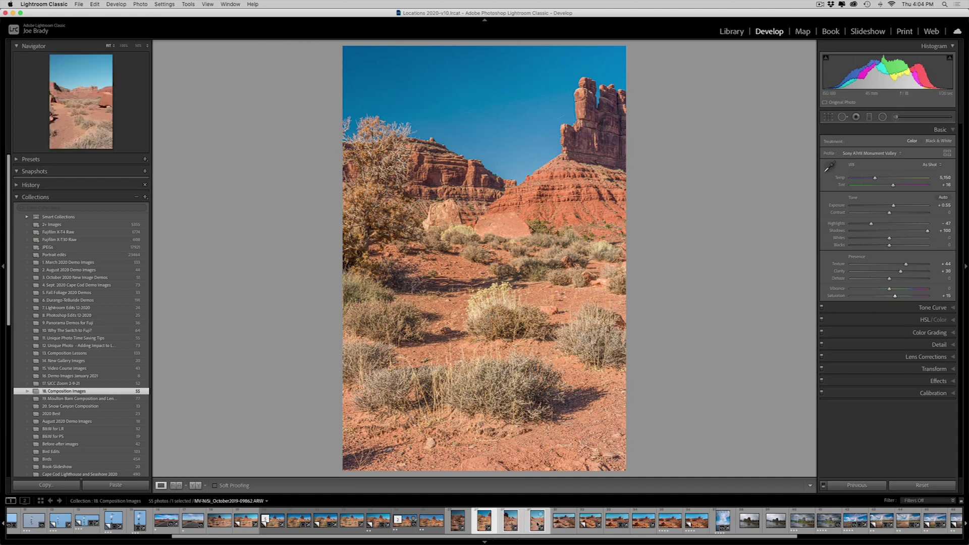
super+click(458, 524)
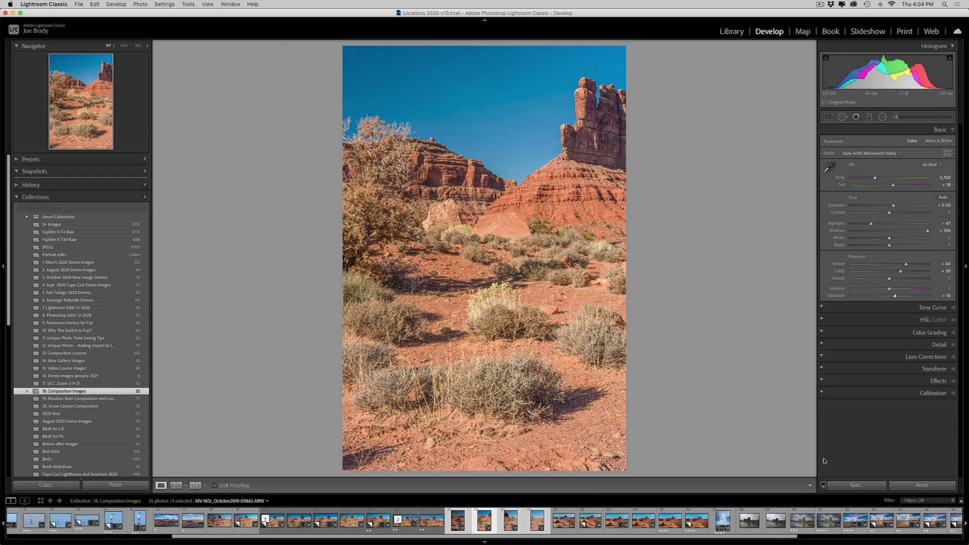
click(853, 485)
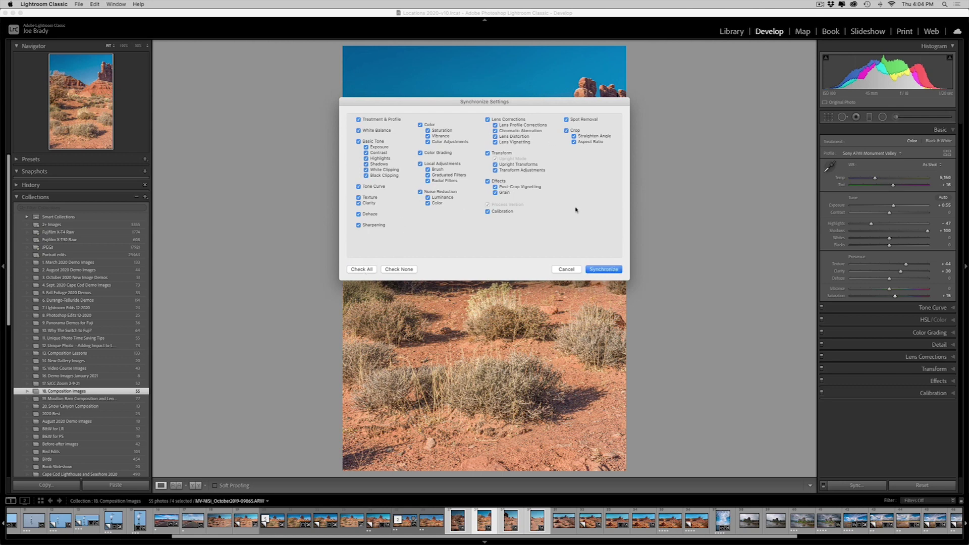
click(608, 268)
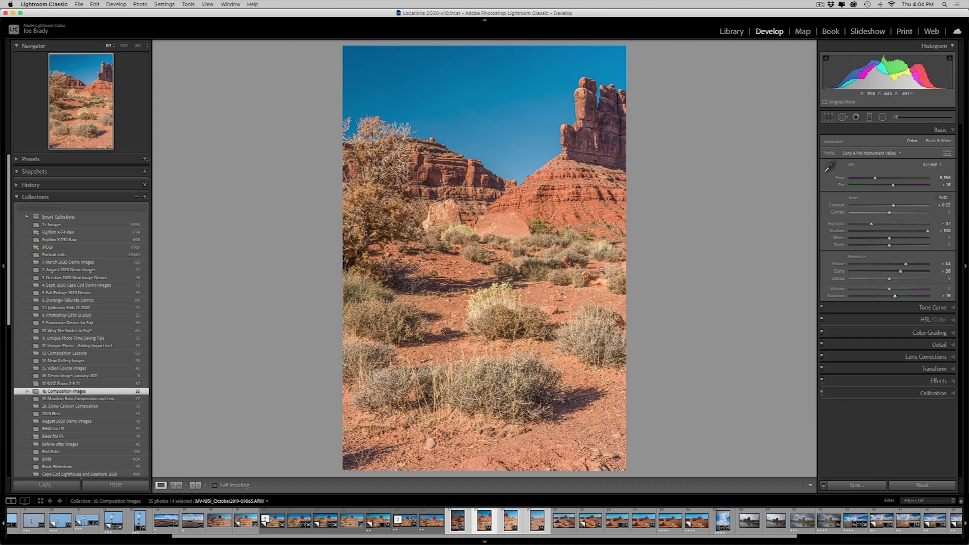
Merge the four selected photos into a panorama with Cylindrical projection and Boundary Warp at 100.
click(142, 4)
mouse_move(152, 51)
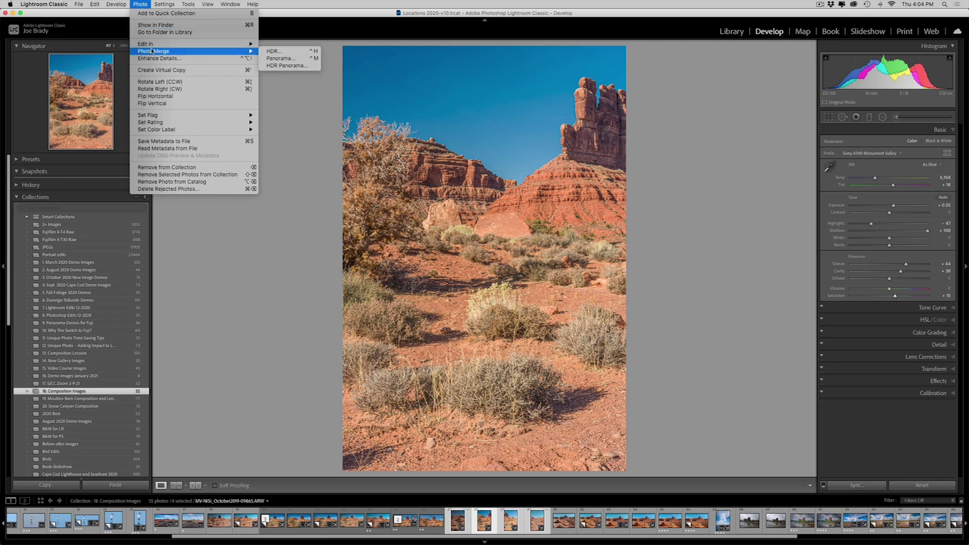
click(273, 59)
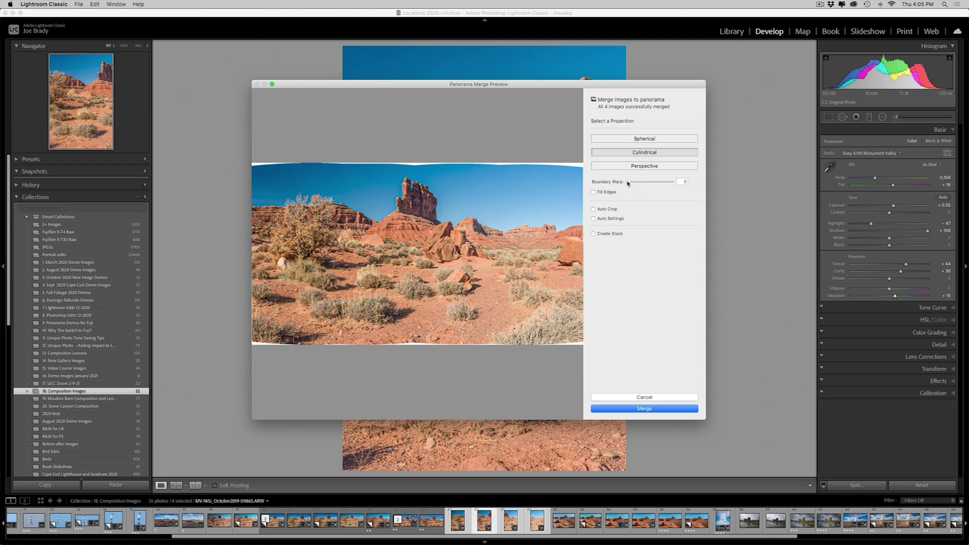
drag(628, 182, 690, 188)
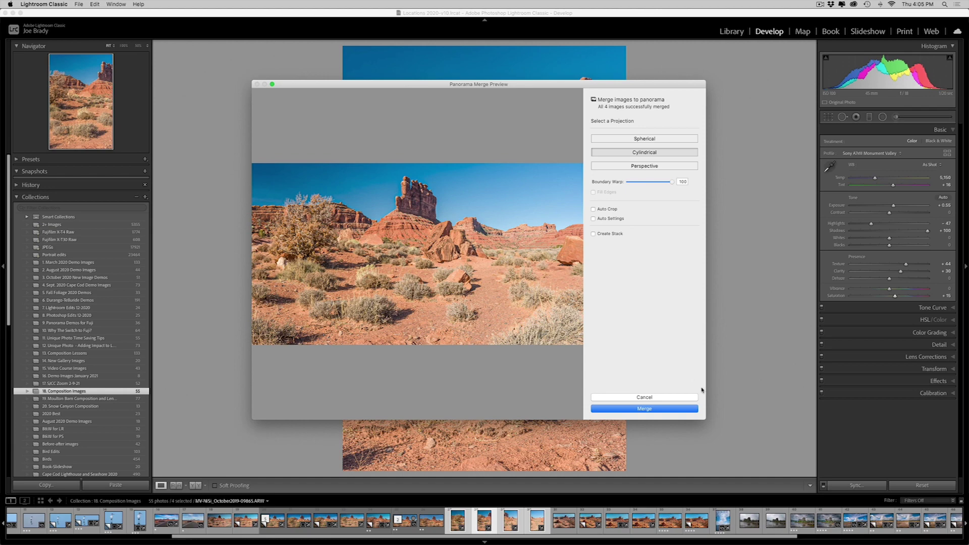
click(644, 408)
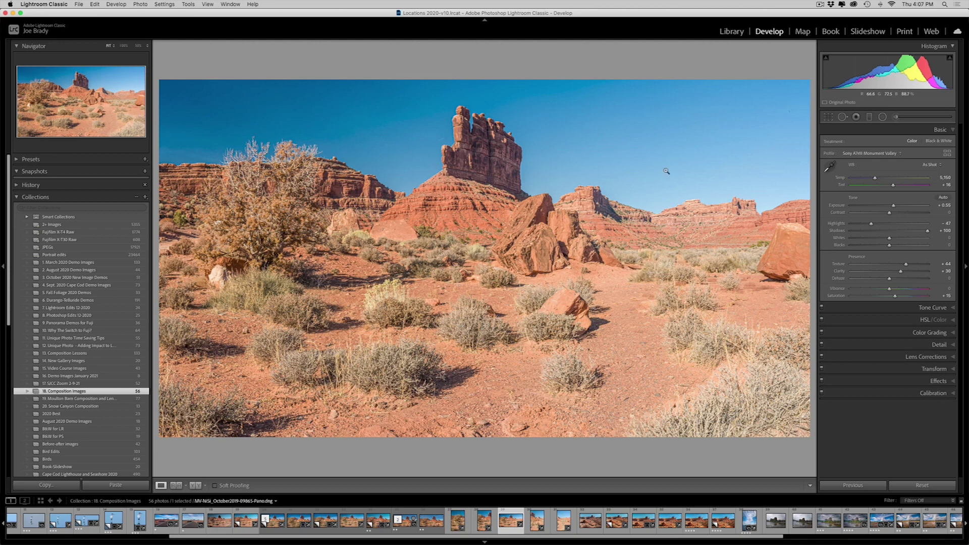
Darken the panorama's bright right-hand side with a slanted graduated filter, setting Exposure to -0.43 and Contrast to 23.
click(869, 117)
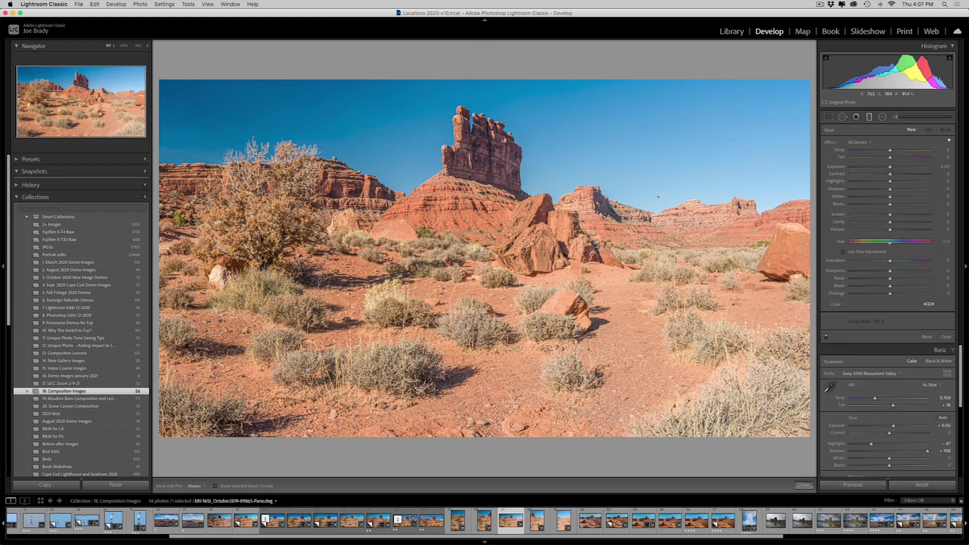
drag(650, 196, 461, 153)
drag(890, 170, 886, 171)
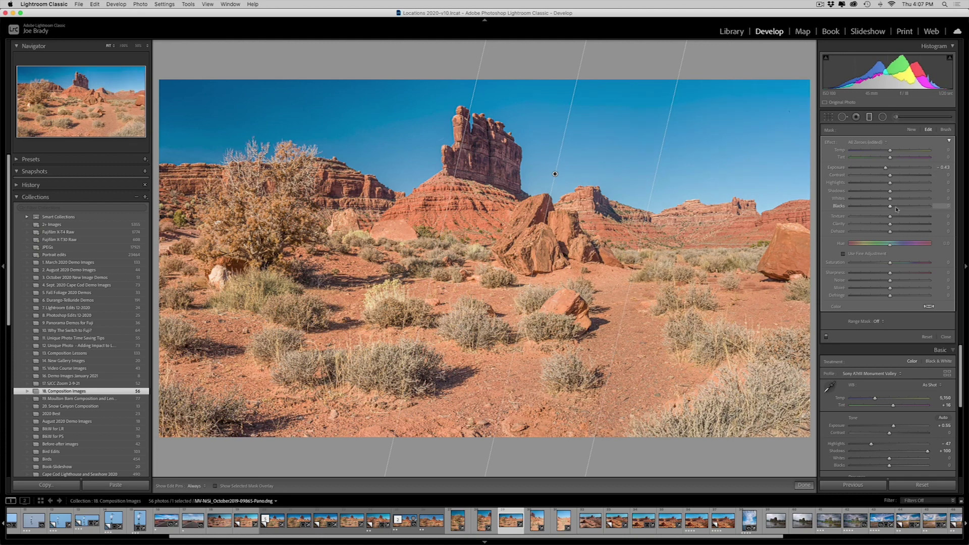
drag(892, 178, 899, 176)
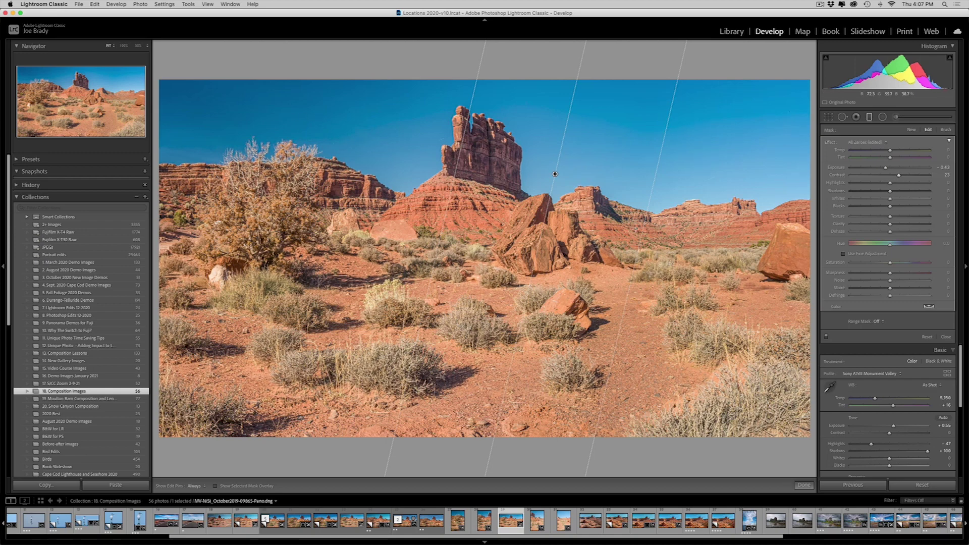
click(804, 485)
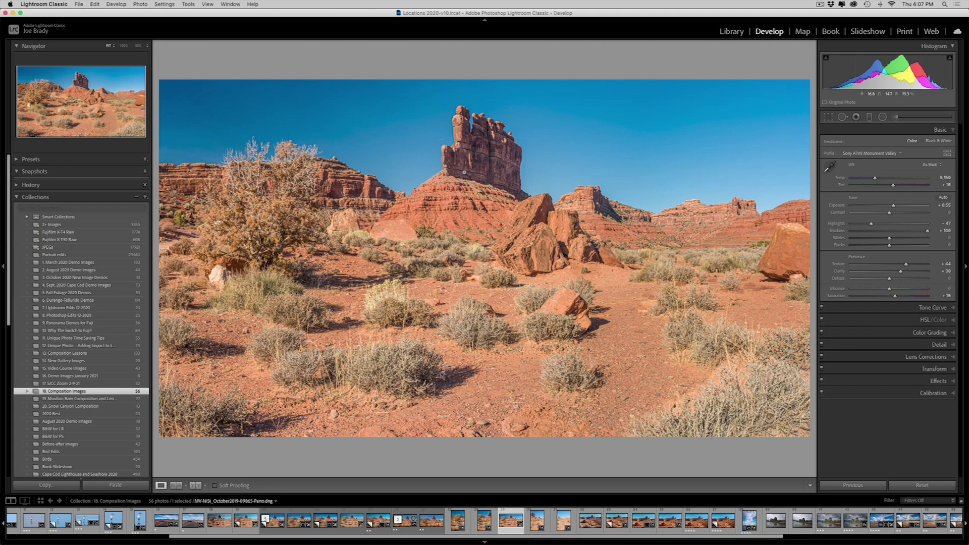
Send the merged panorama to Adobe Photoshop 2021 for editing.
click(140, 4)
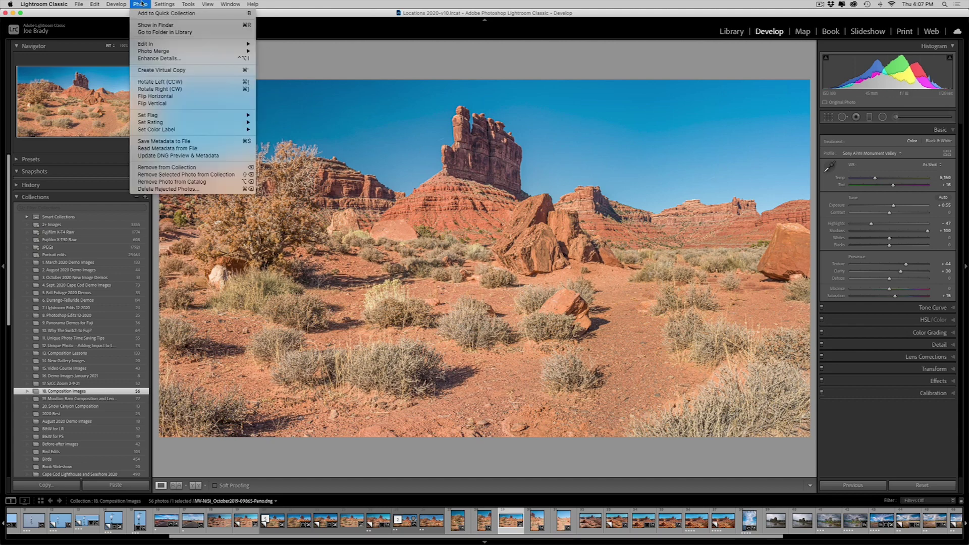
mouse_move(150, 44)
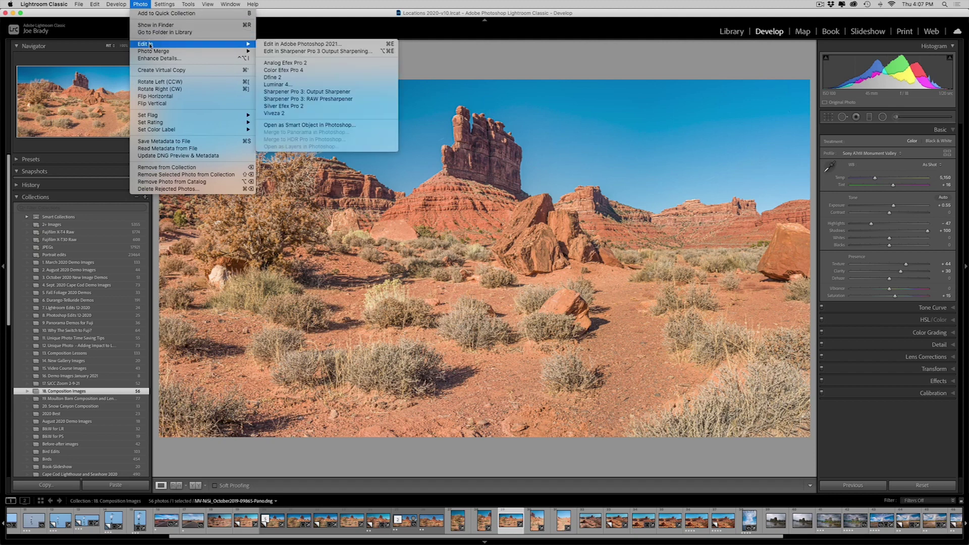
click(317, 44)
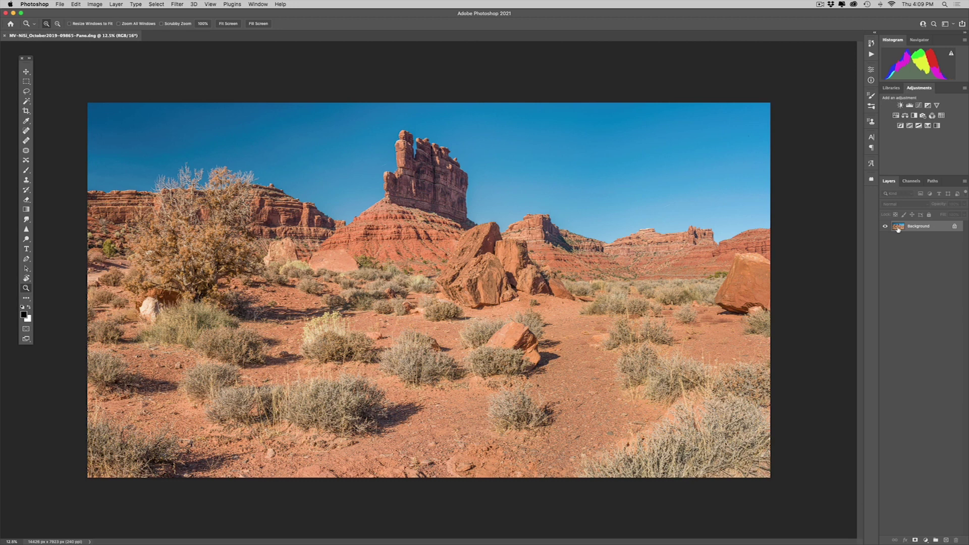
Duplicate the Background layer and marquee-select the full-height area from just beyond the tall butte to the panorama's right edge.
key(super+j)
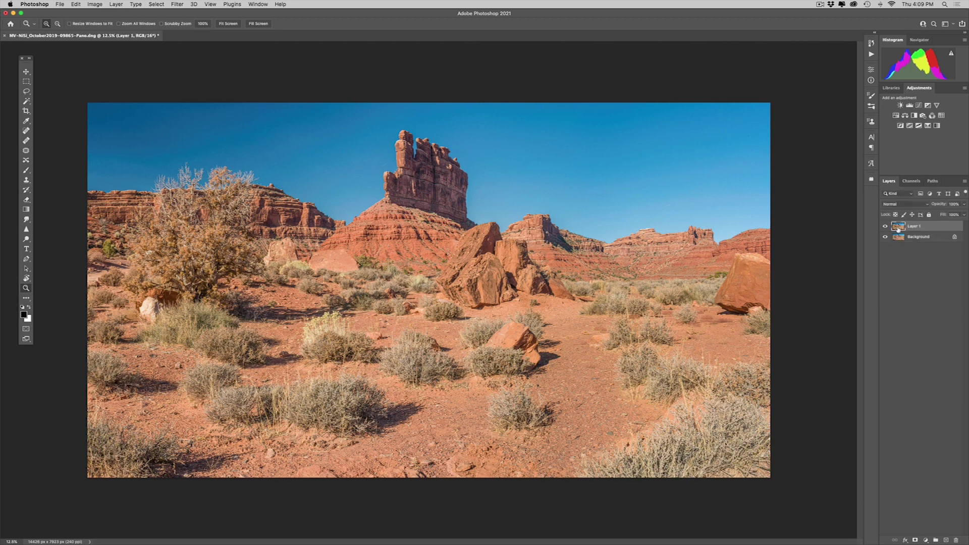
key(m)
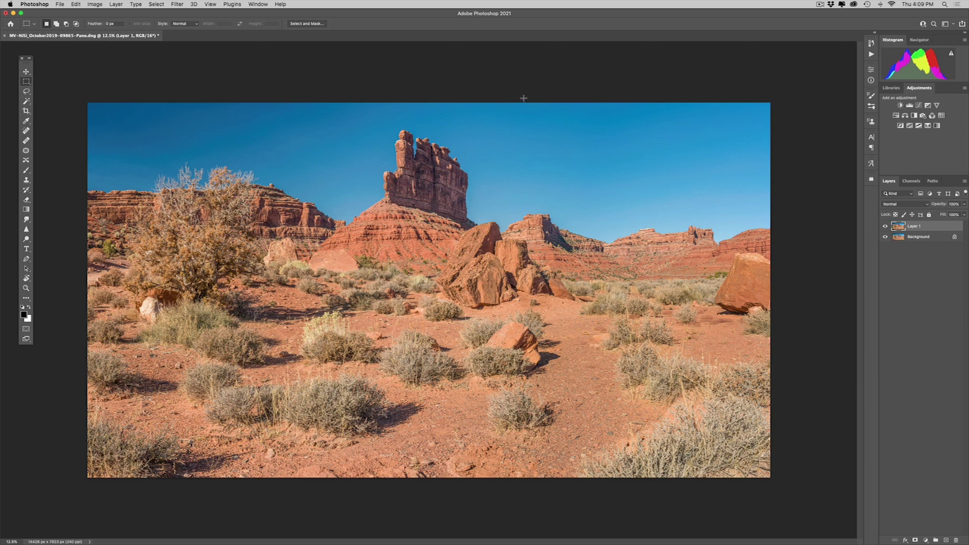
drag(523, 98, 817, 508)
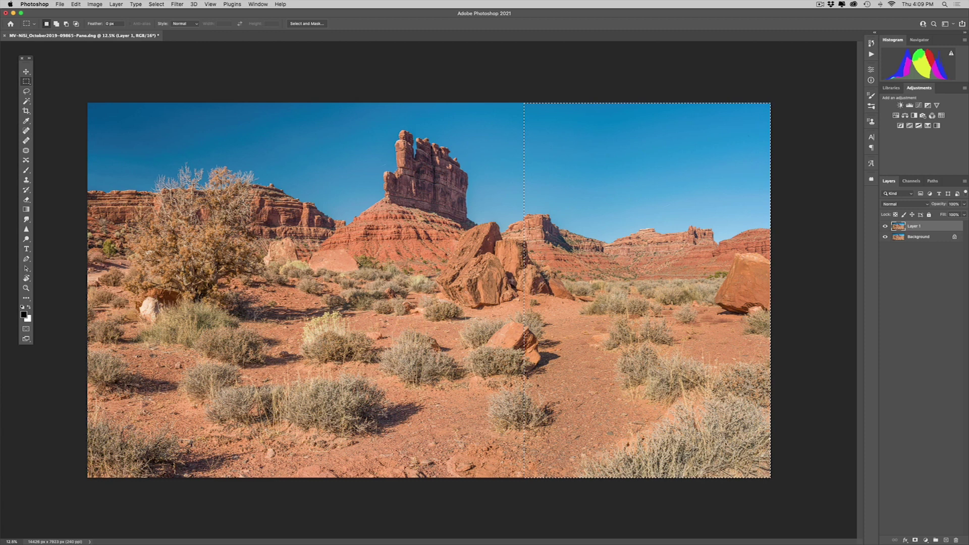
Squeeze the selected right part horizontally with Content-Aware Scale to about 84.8% width, then deselect.
click(77, 5)
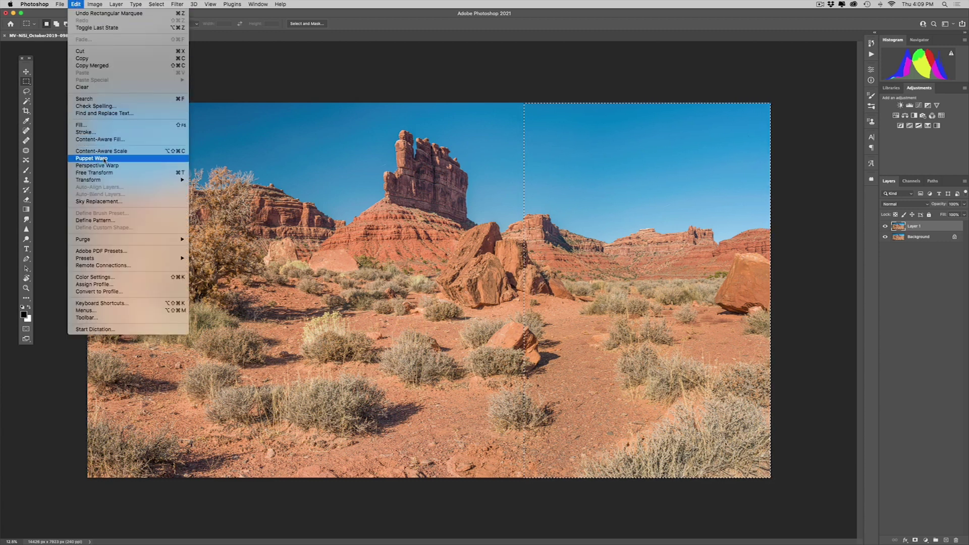
click(140, 152)
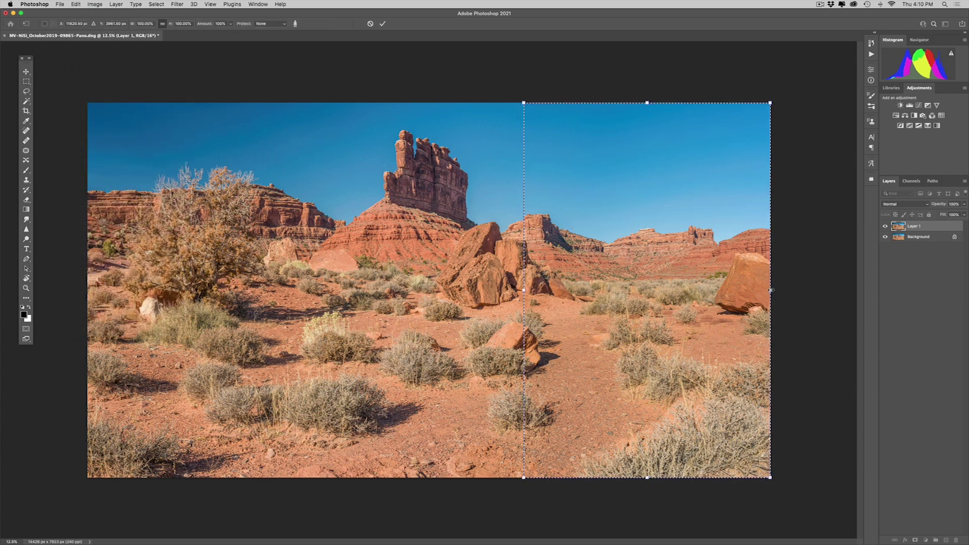
drag(770, 290, 743, 290)
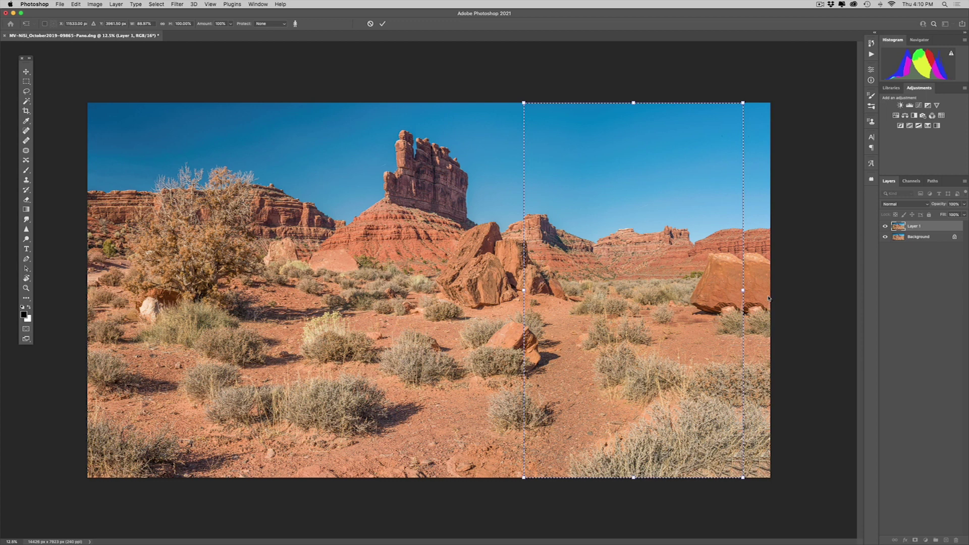
drag(743, 291, 738, 290)
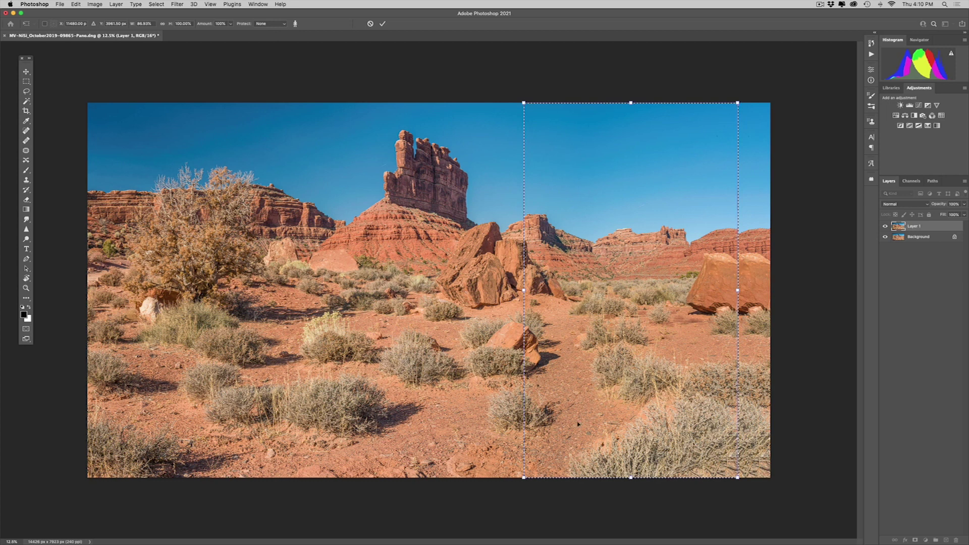
drag(737, 290, 733, 291)
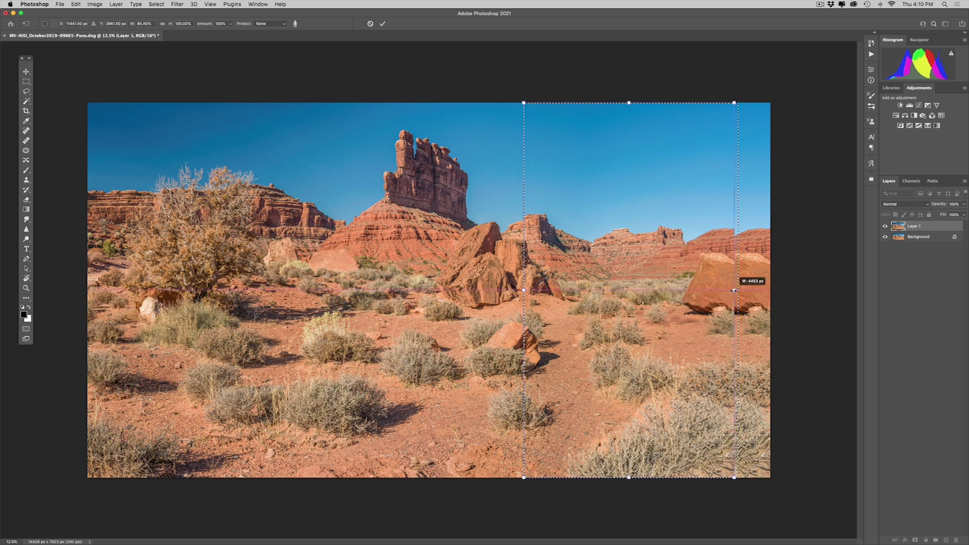
drag(734, 291, 732, 290)
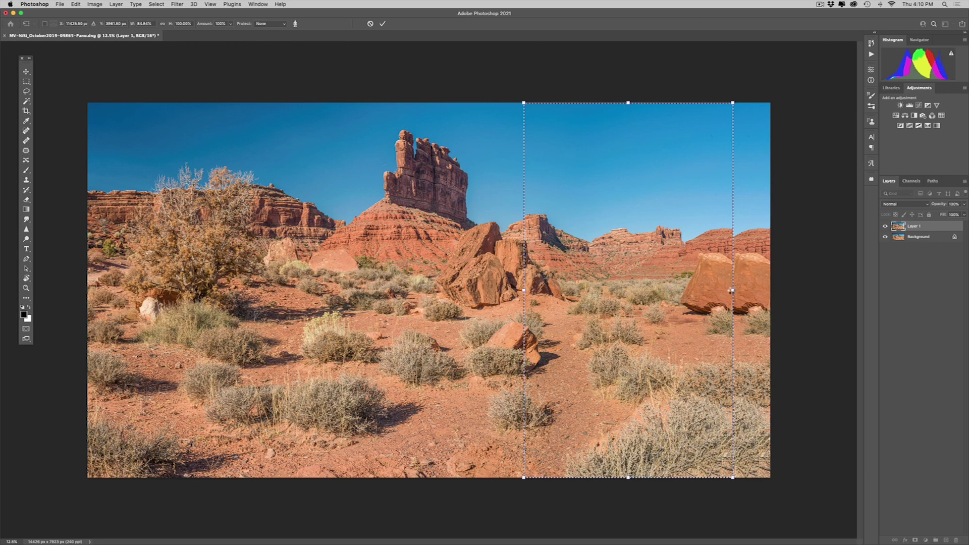
key(Return)
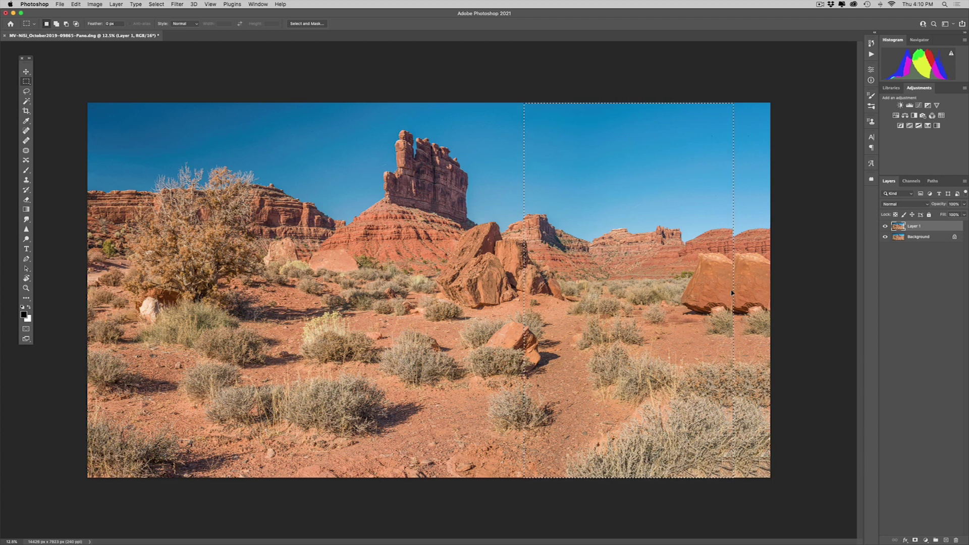
key(super+d)
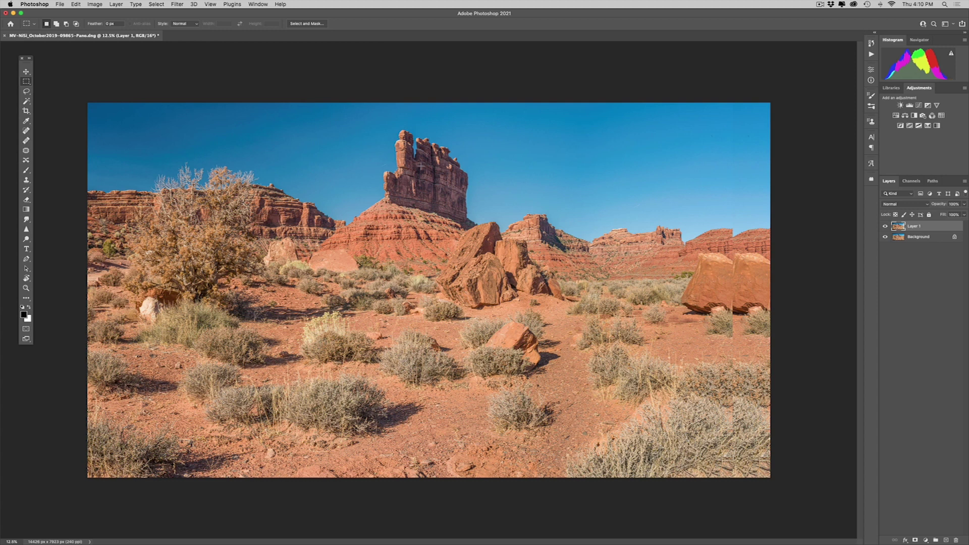
Use a marquee the height of the butte and its base, moved onto the foreground, to place a horizontal ruler guide at its lower edge.
drag(377, 128, 460, 282)
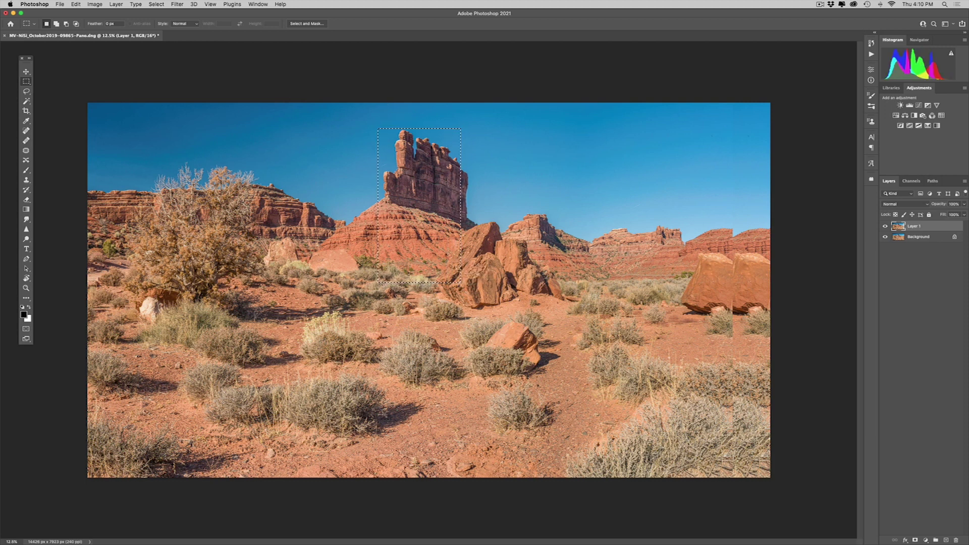
drag(422, 224, 417, 371)
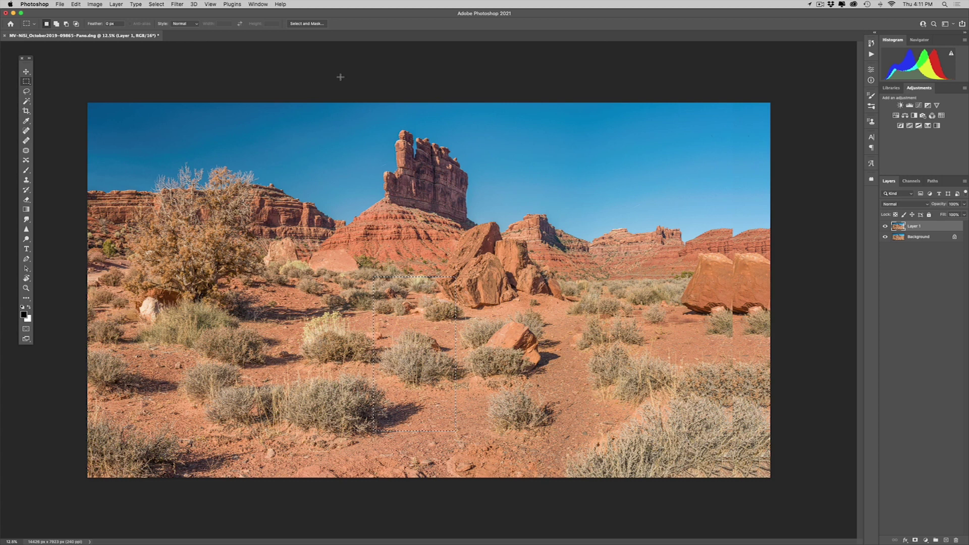
key(super+r)
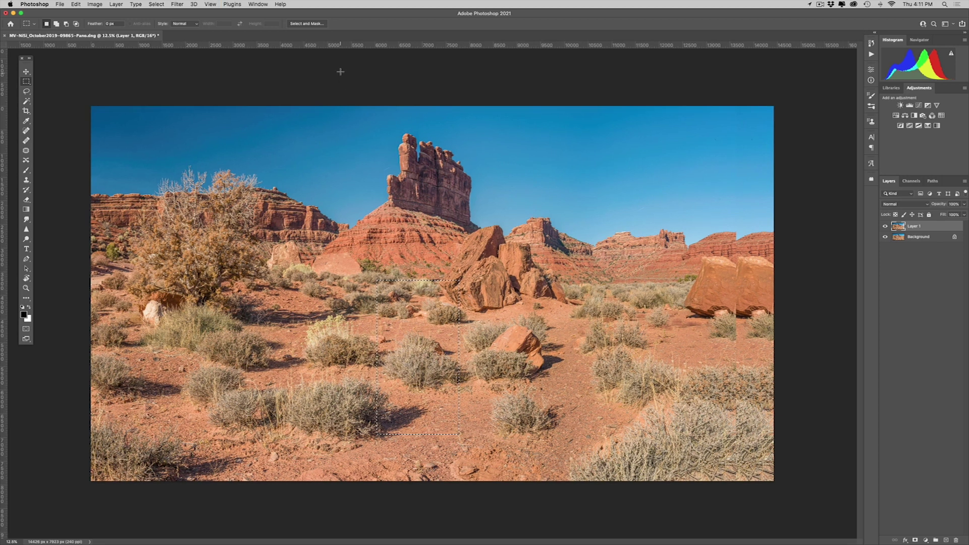
drag(321, 47, 348, 434)
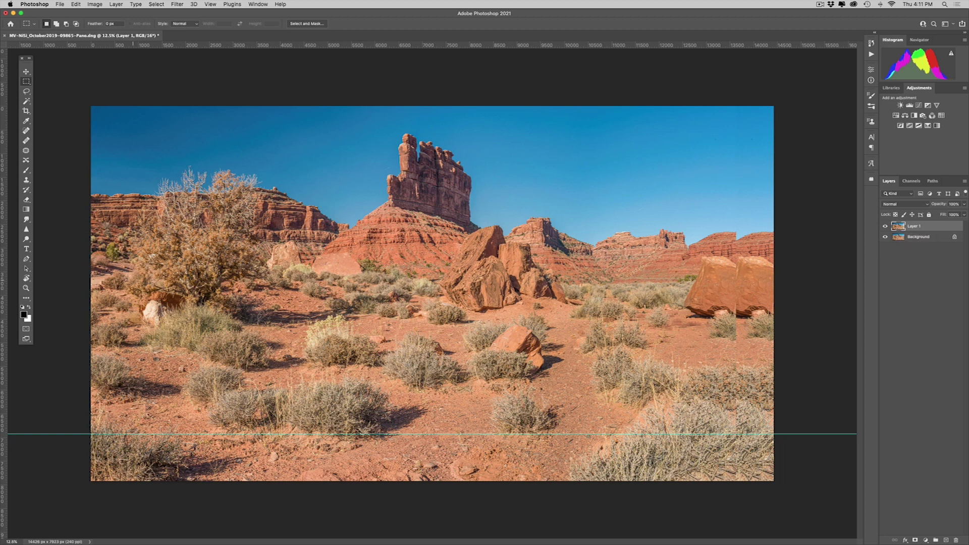
Select the whole foreground below the butte and compress it up to the guide with Content-Aware Scale, about 78% height, then deselect.
drag(76, 267, 823, 505)
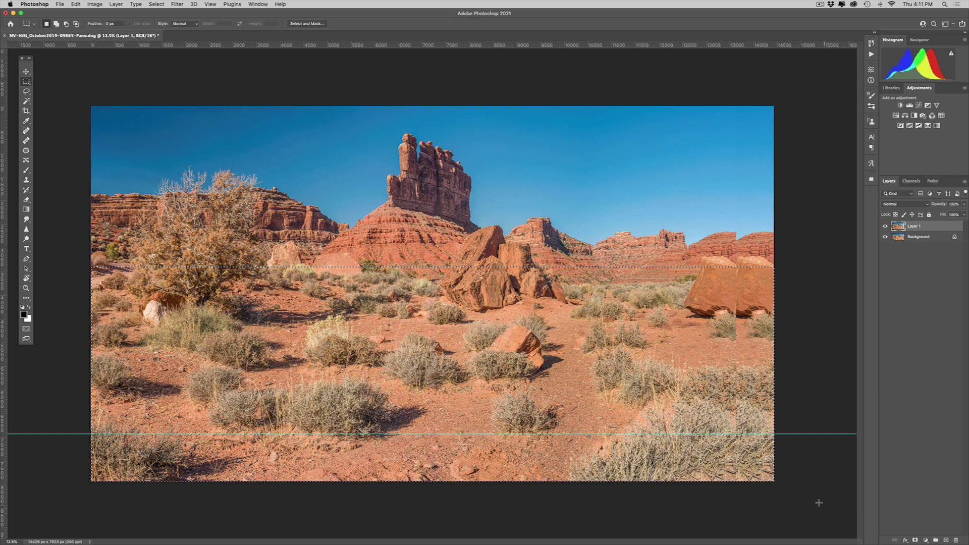
click(76, 4)
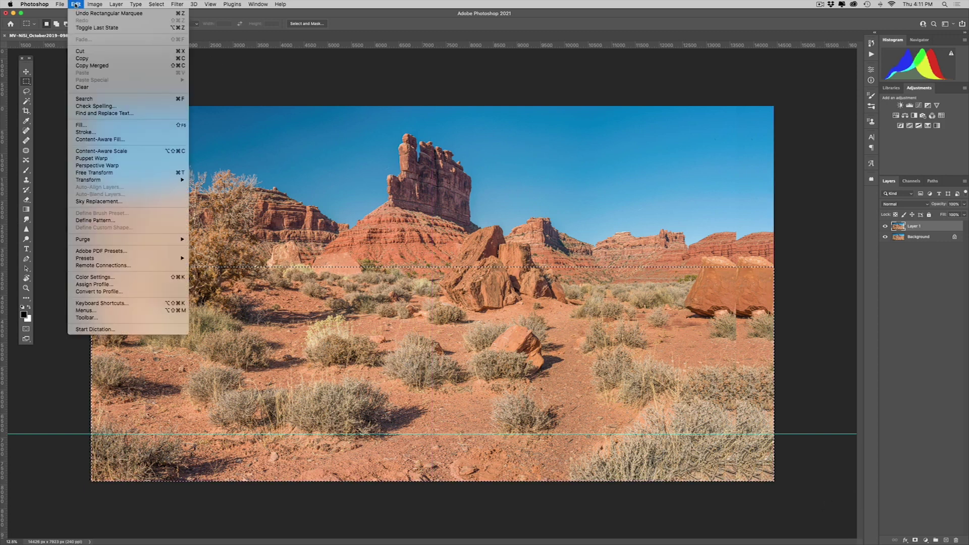
click(109, 153)
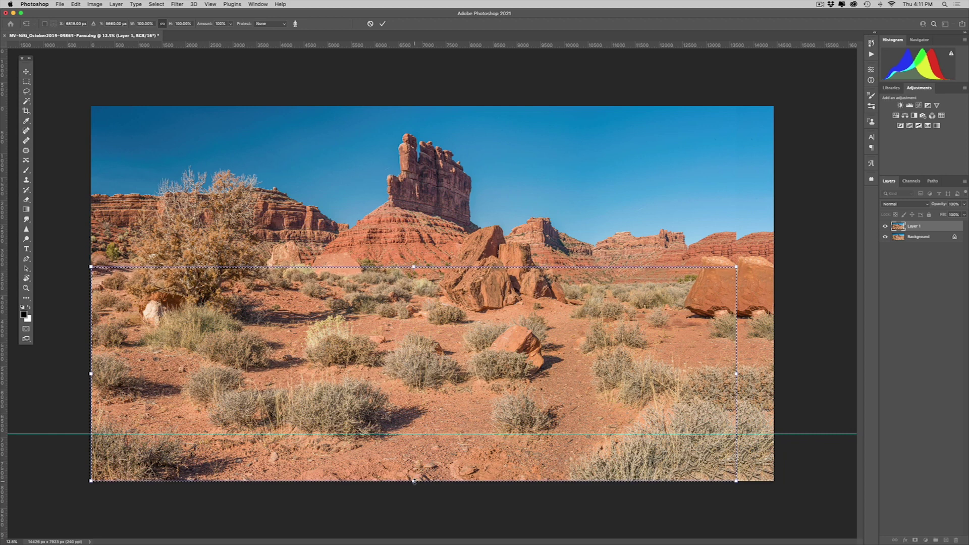
mouse_move(413, 481)
mouse_down()
mouse_move(420, 434)
mouse_move(421, 482)
mouse_up()
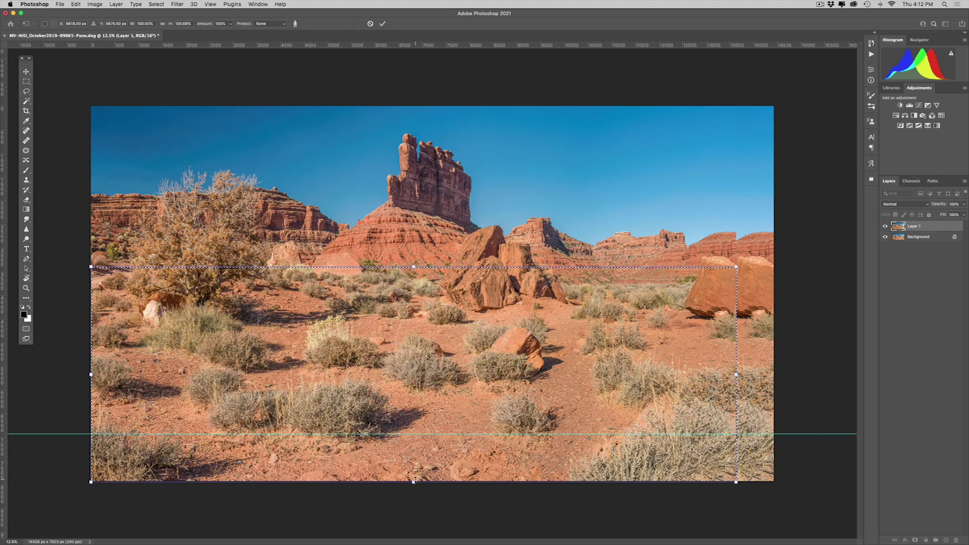
drag(413, 482, 414, 433)
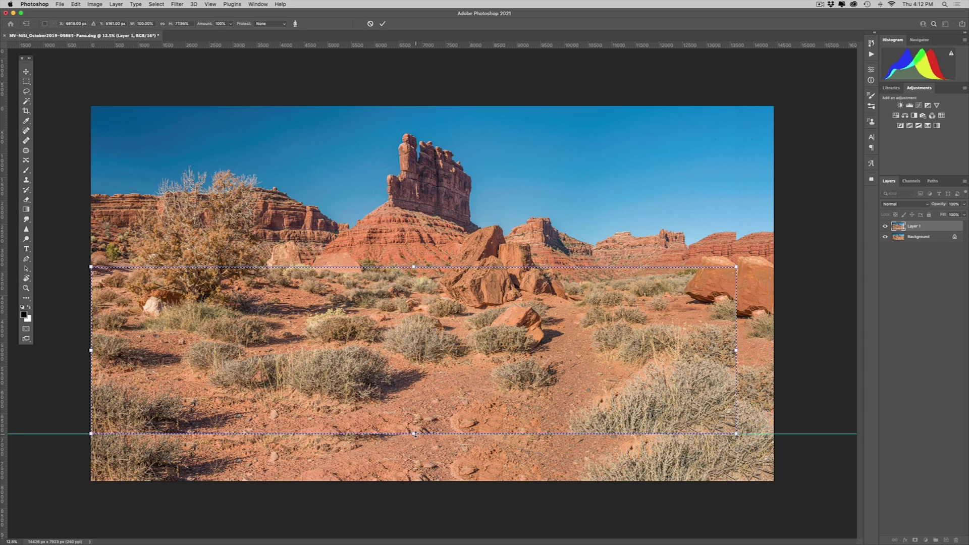
mouse_move(414, 434)
mouse_down()
mouse_move(413, 467)
mouse_move(414, 435)
mouse_up()
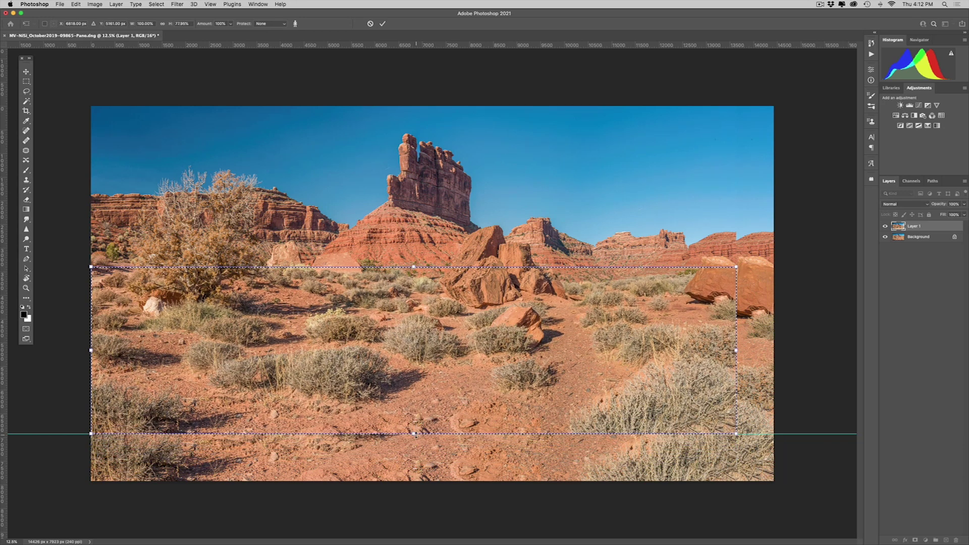
key(Return)
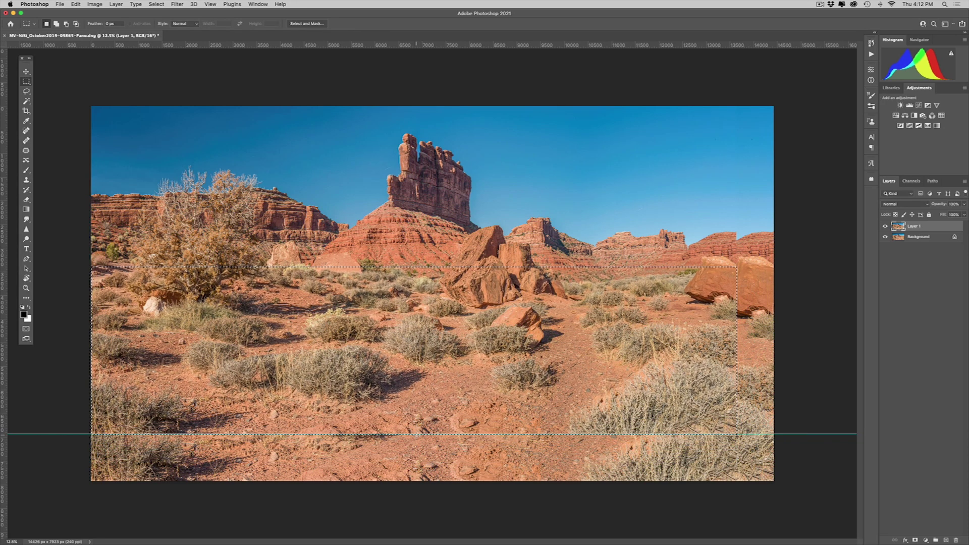
key(super+d)
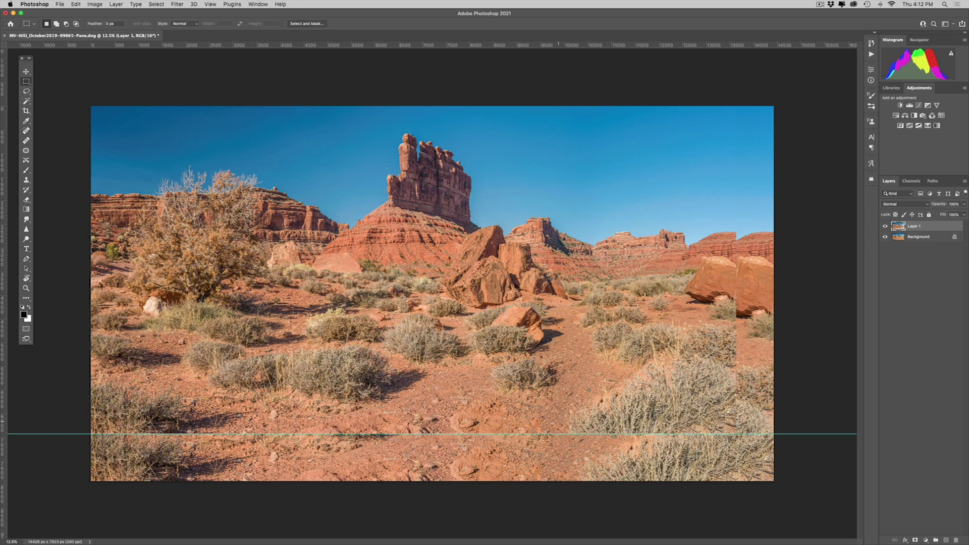
Toggle the visibility of the Background and Layer 1 to inspect the area covered by the scaled layer.
click(885, 237)
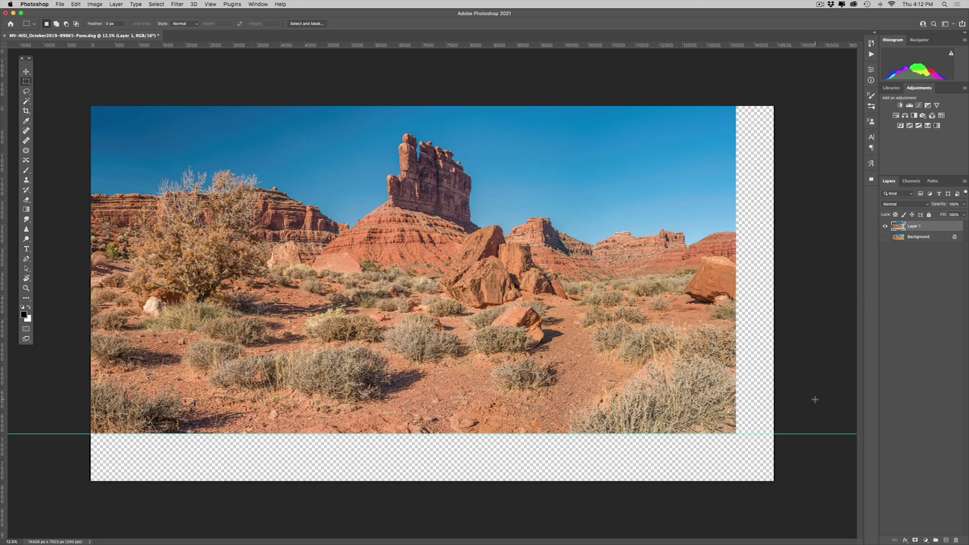
click(885, 227)
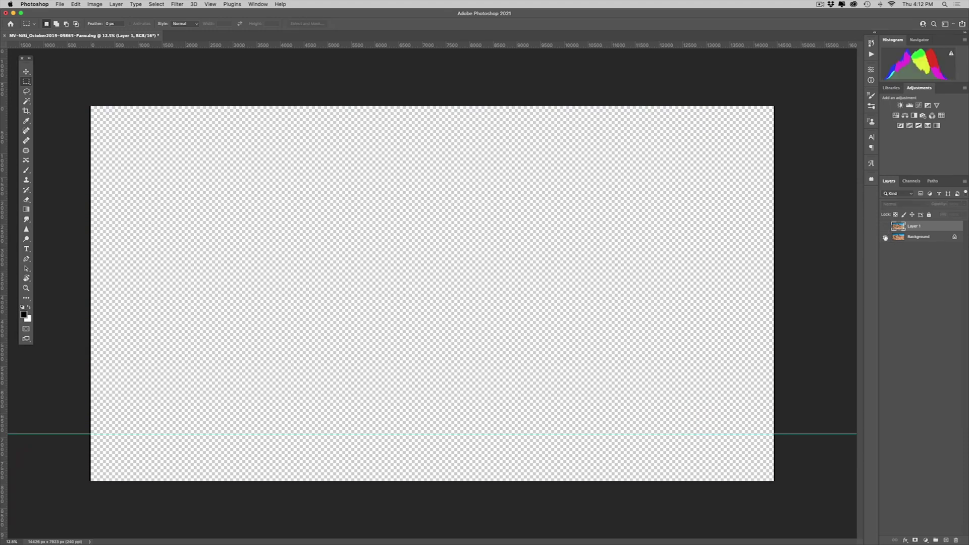
click(885, 237)
click(885, 226)
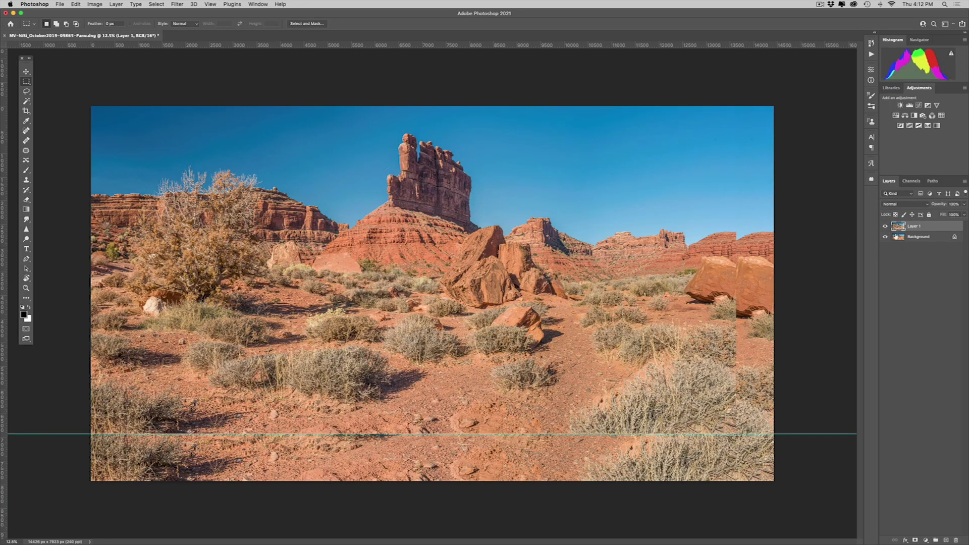
Load Layer 1's pixels as a selection, crop the image to it and deselect.
super+click(900, 227)
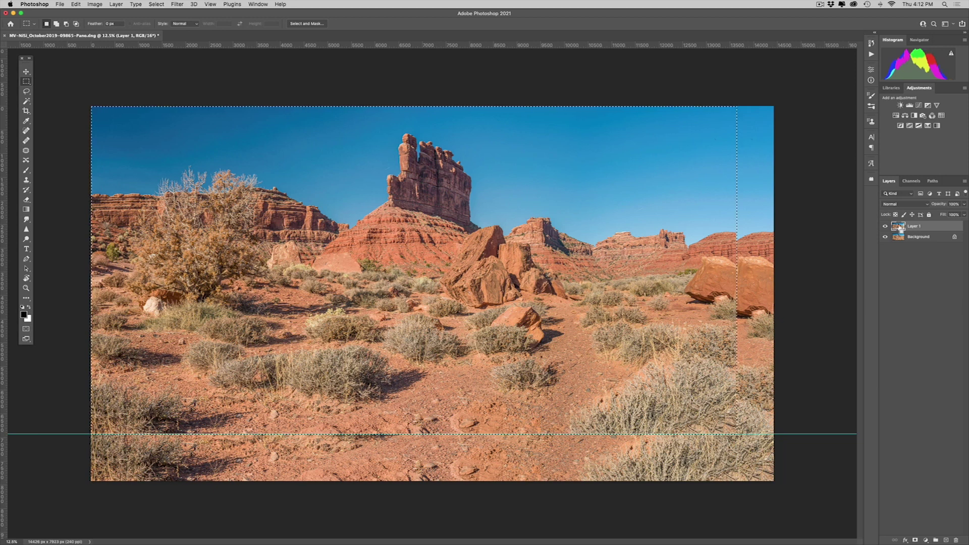
click(95, 4)
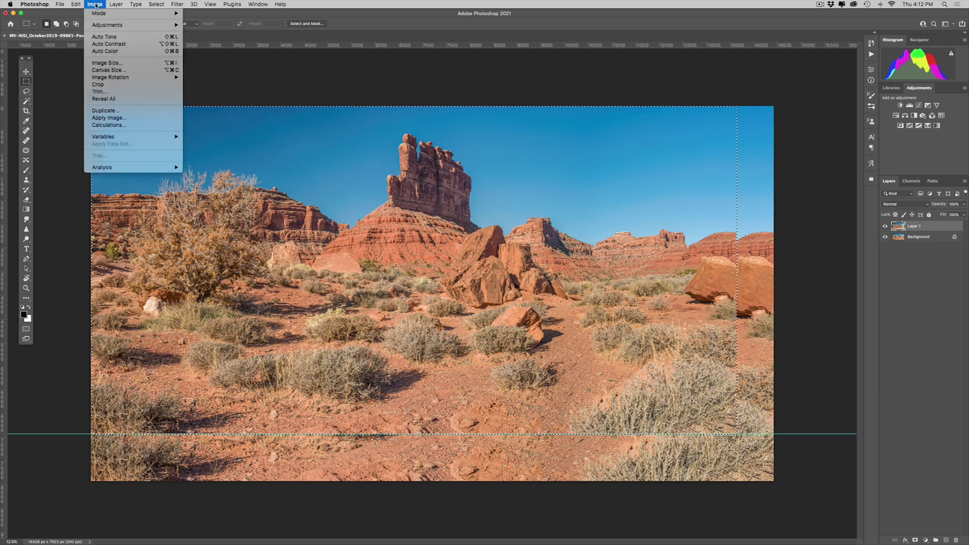
click(105, 84)
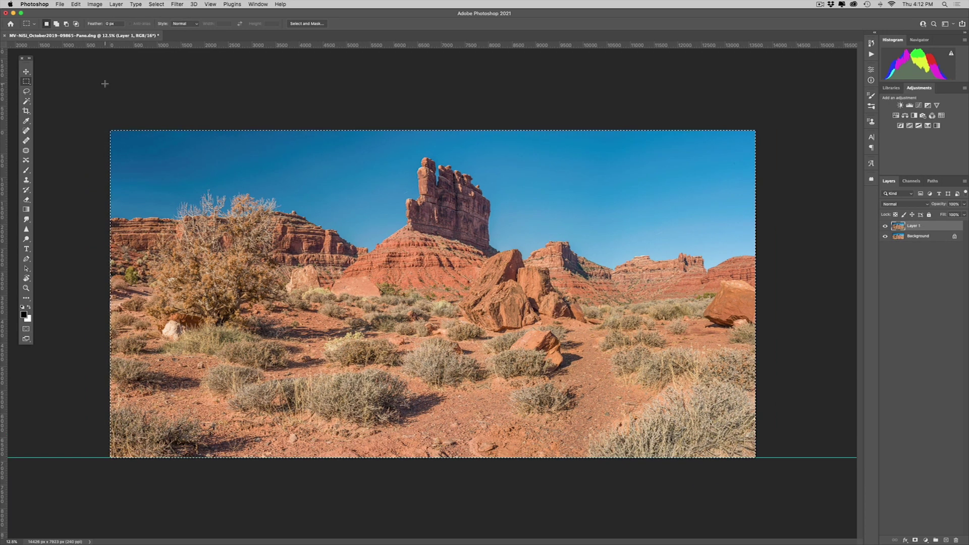
click(105, 84)
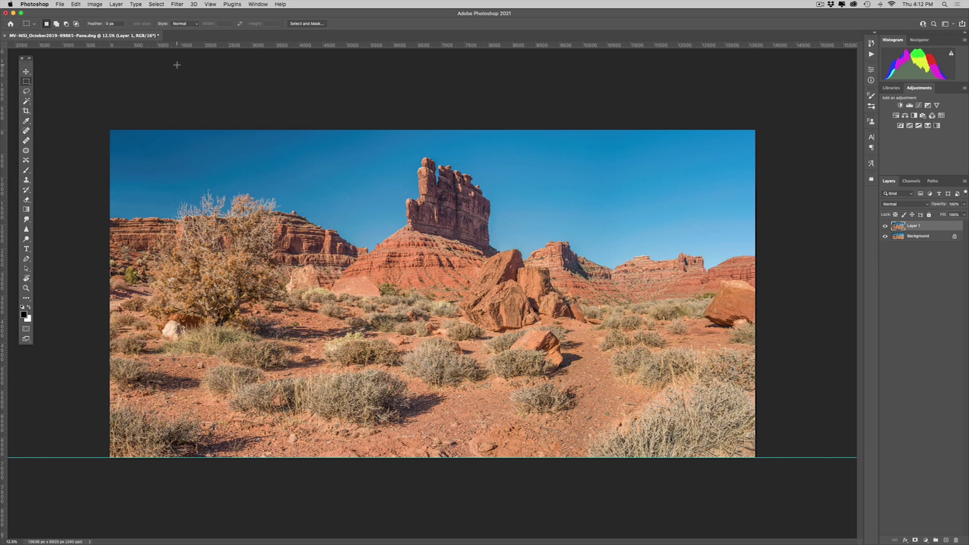
Hide the rulers and clear the guides.
key(super+r)
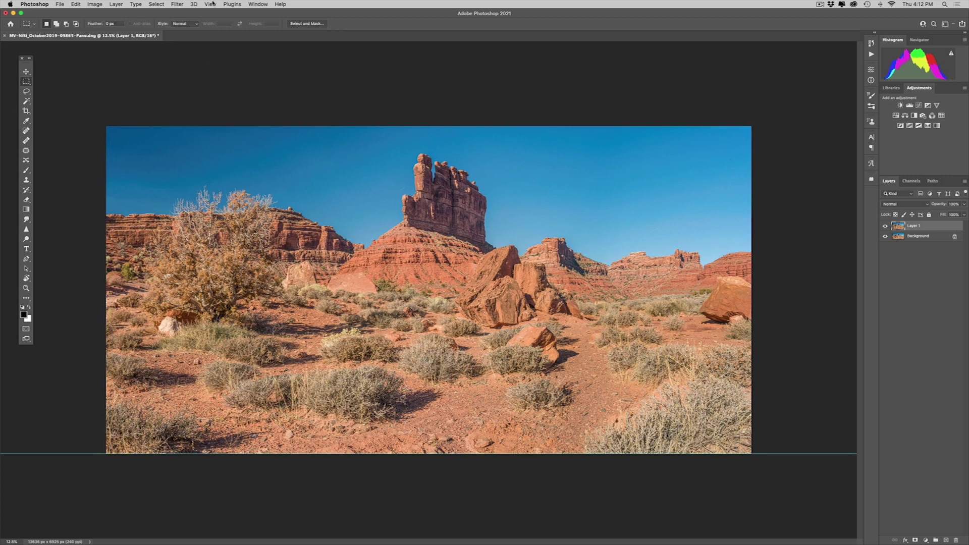
click(211, 4)
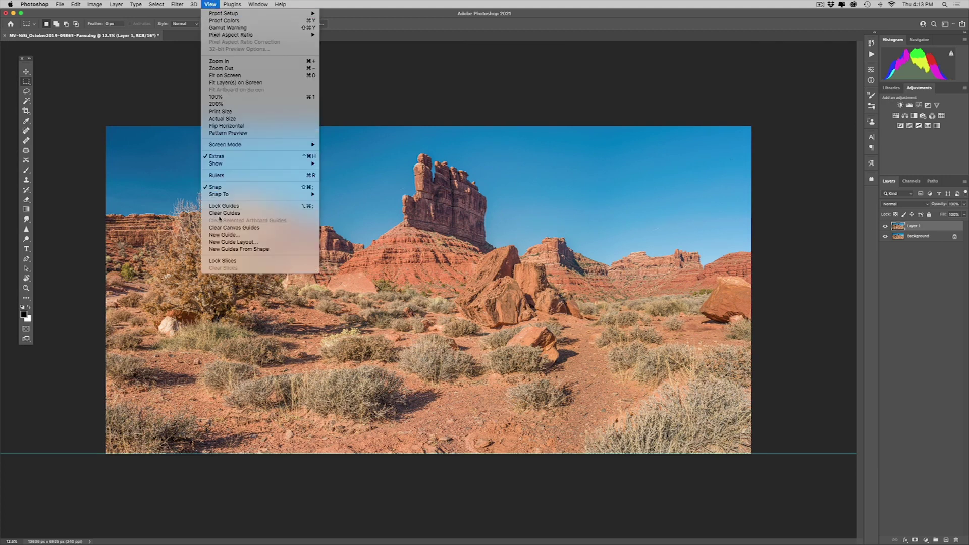
click(220, 214)
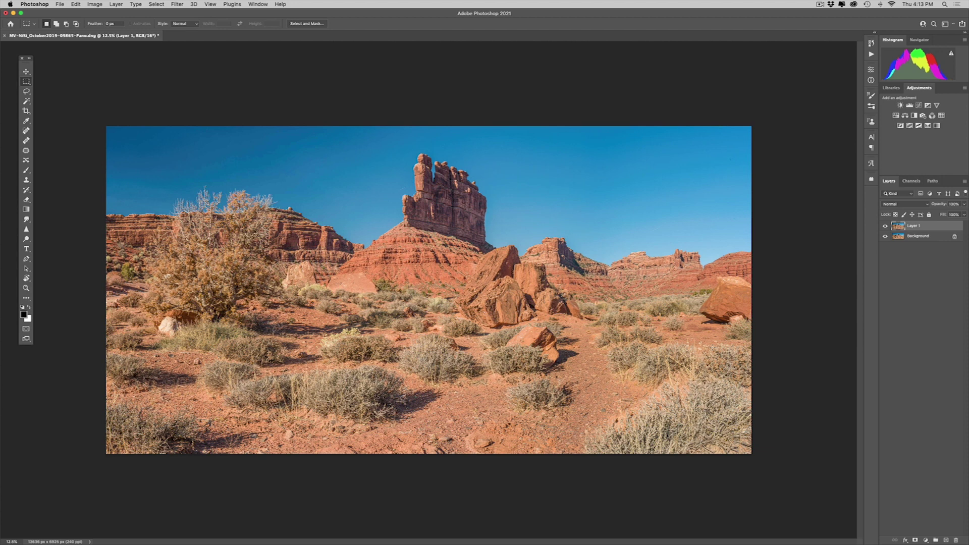
Crop the right side of the image to remove the large boulder at the edge, leaving it about 12170 px wide.
key(c)
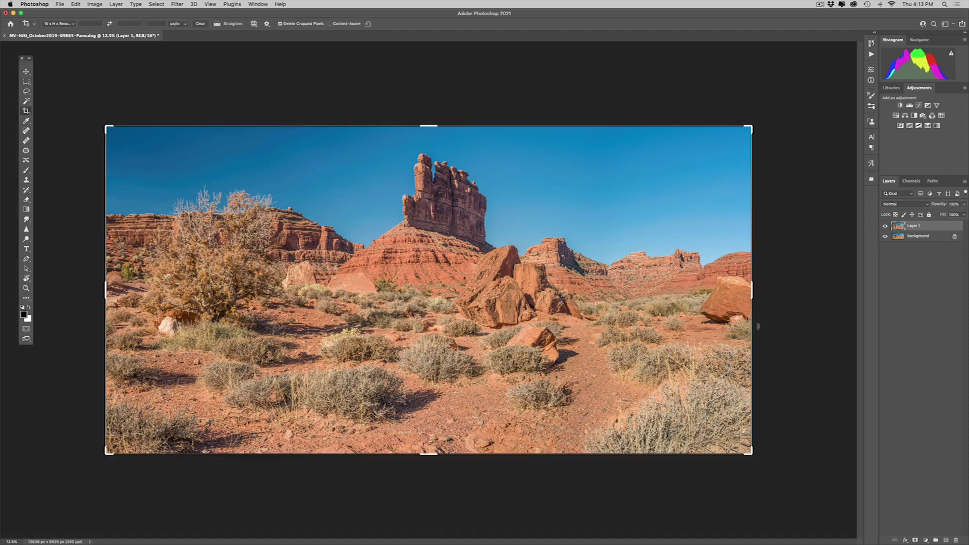
drag(752, 290, 746, 290)
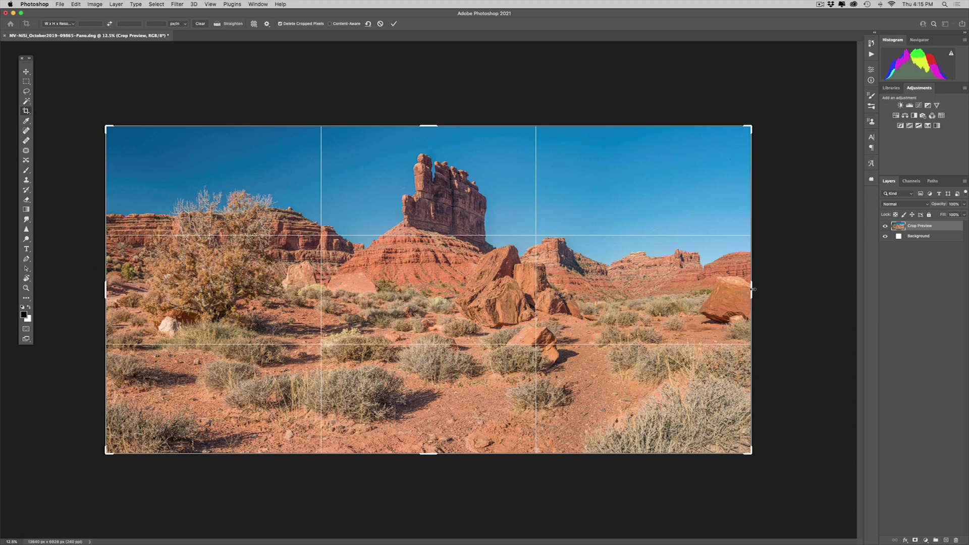
drag(750, 290, 681, 296)
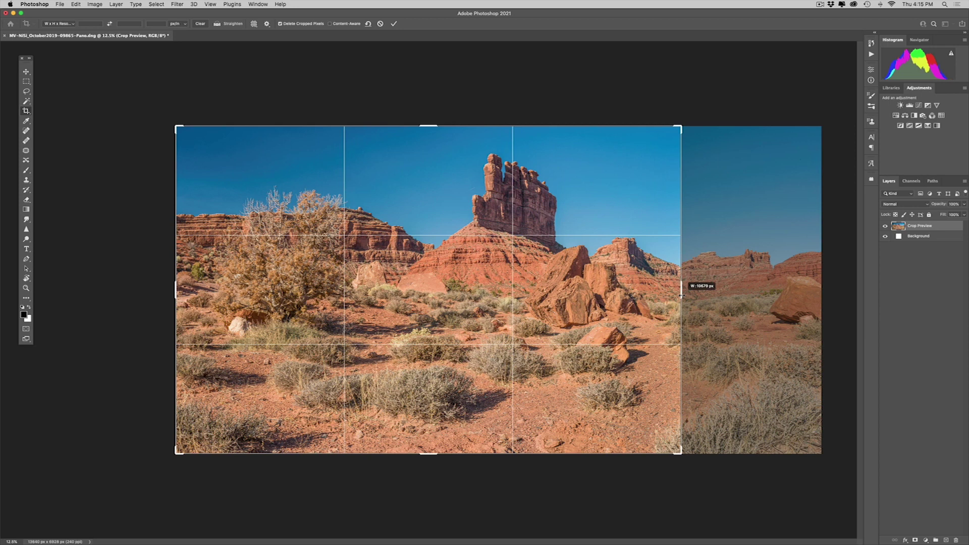
drag(681, 296, 681, 297)
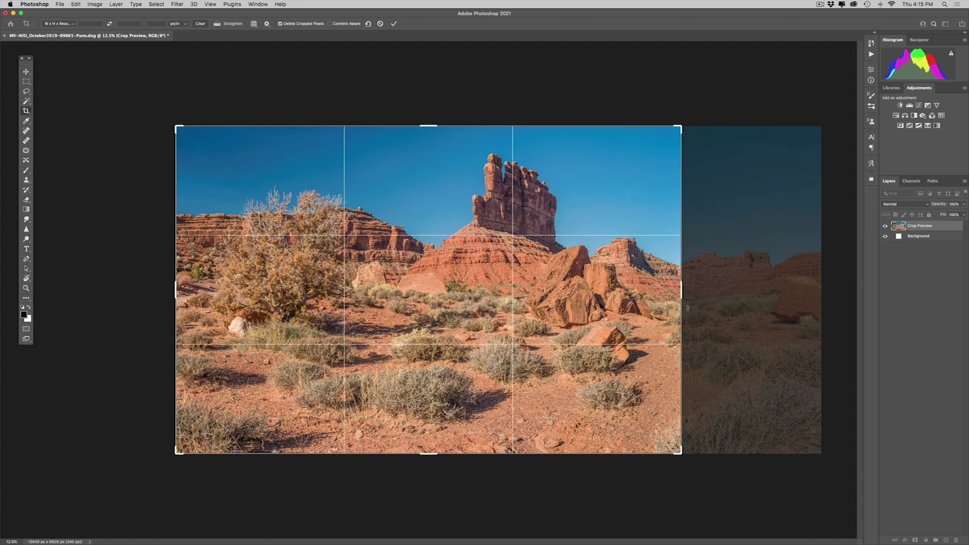
drag(681, 293, 720, 289)
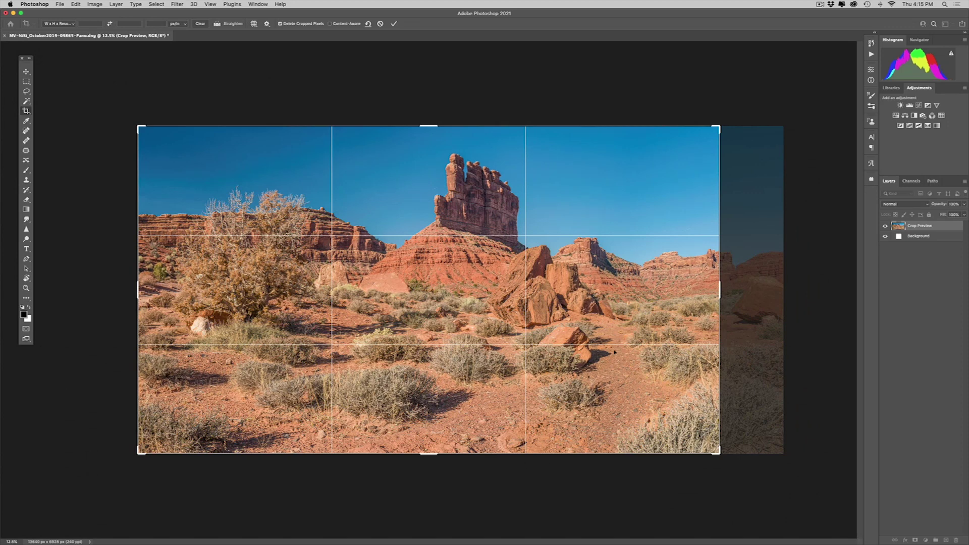
drag(719, 288, 717, 289)
click(716, 289)
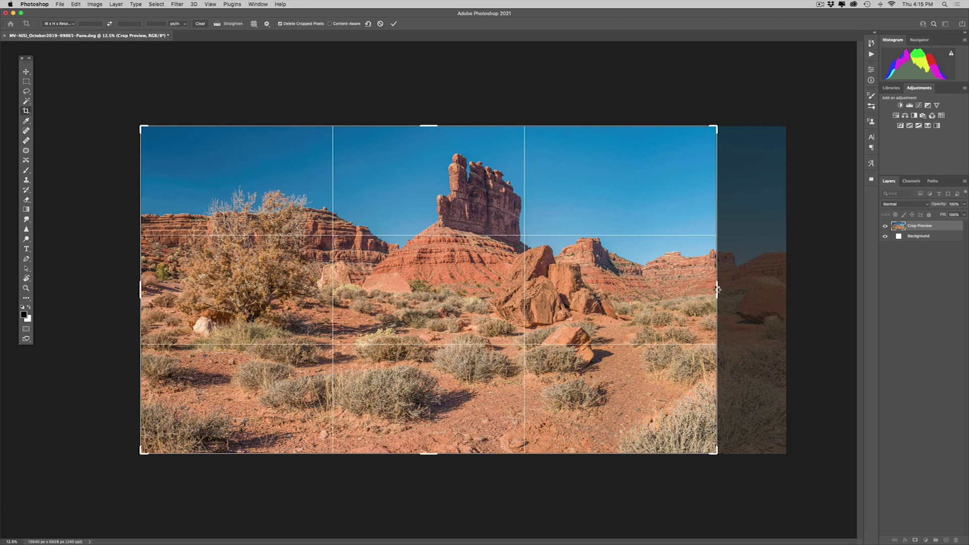
key(Return)
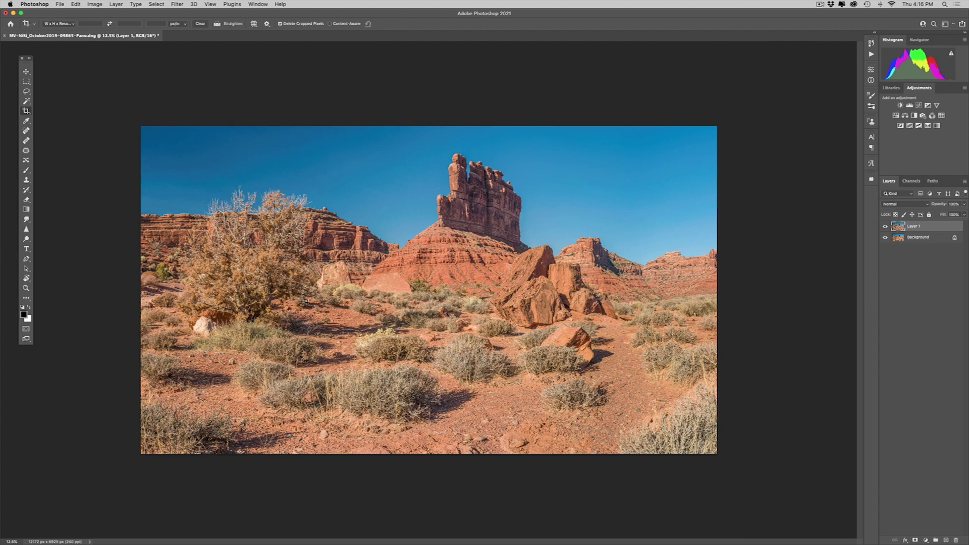
Sample the foliage color from the small green bush behind the tree and shift its hue to about 86° as the foreground color.
key(i)
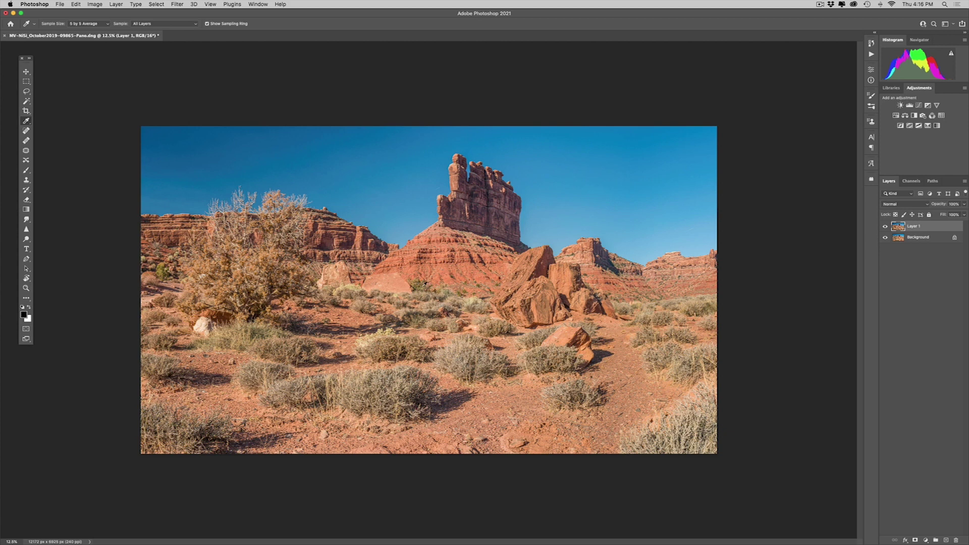
click(161, 271)
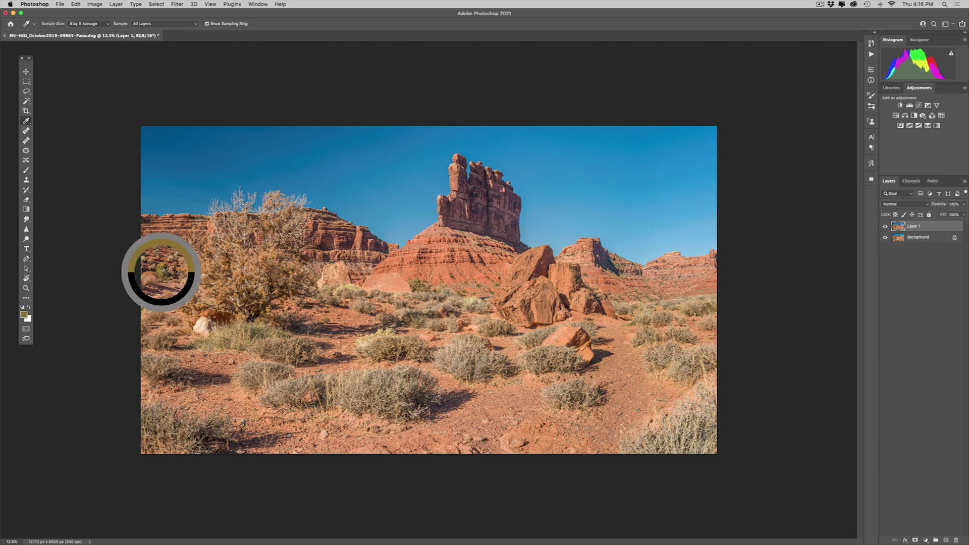
click(24, 316)
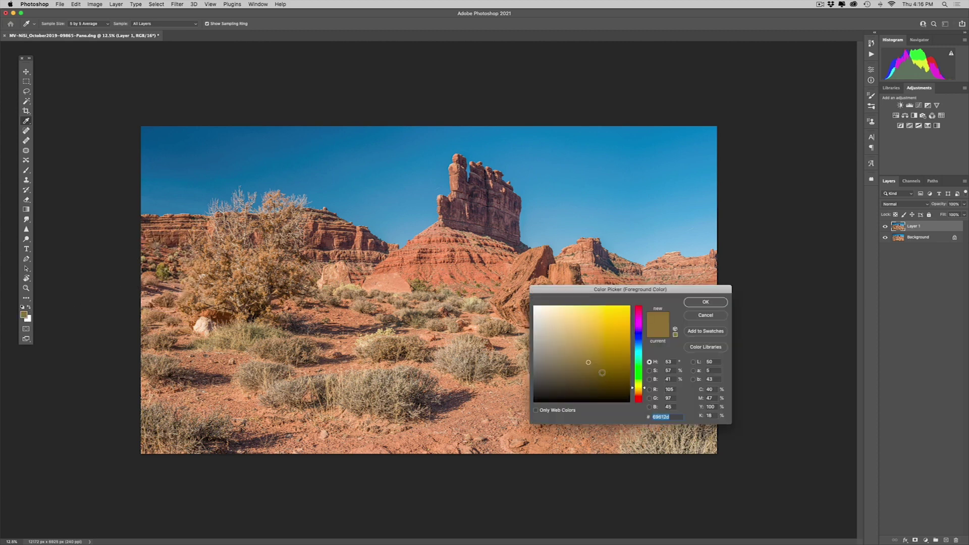
drag(645, 389, 645, 380)
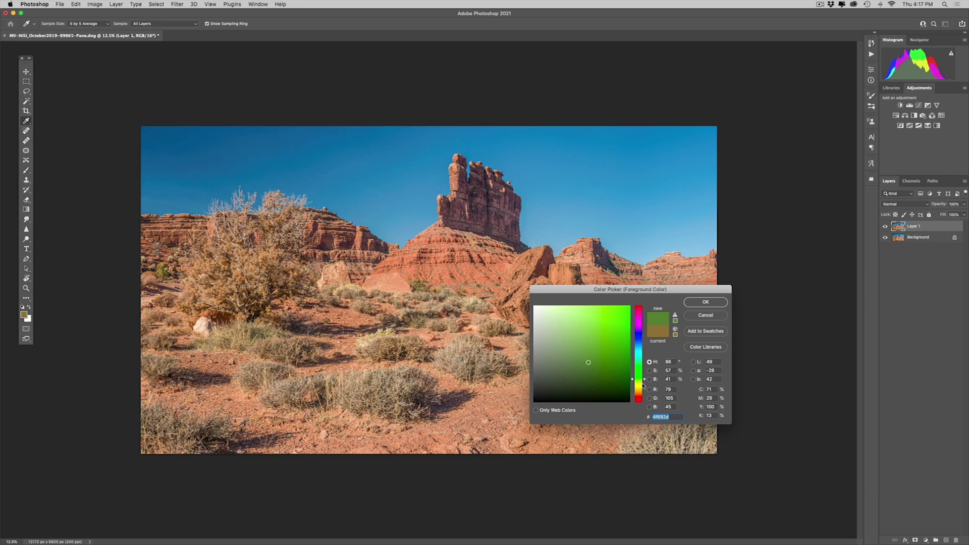
drag(645, 380, 645, 379)
click(704, 302)
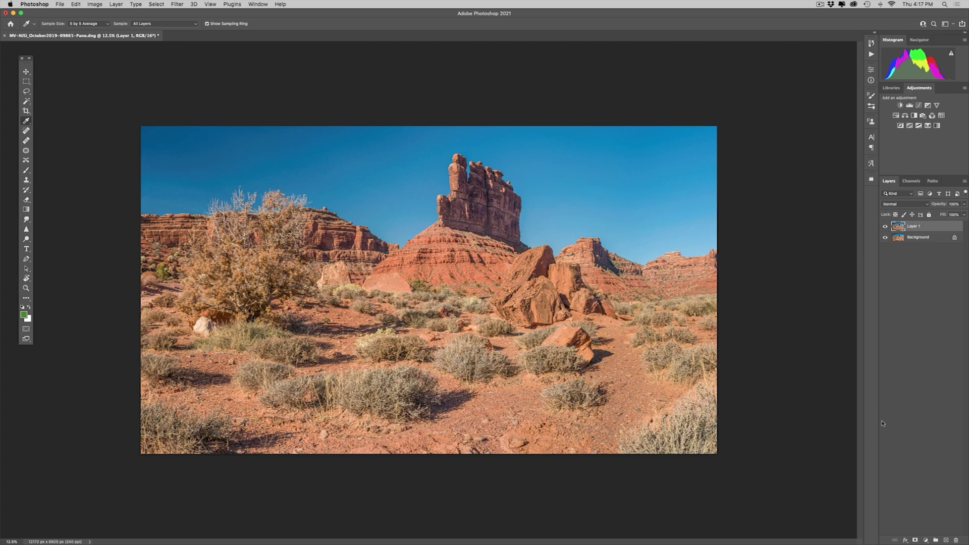
Duplicate Layer 1 and brush the green over the desert bushes and the lower part of the tree at 10% opacity.
key(ctrl+j)
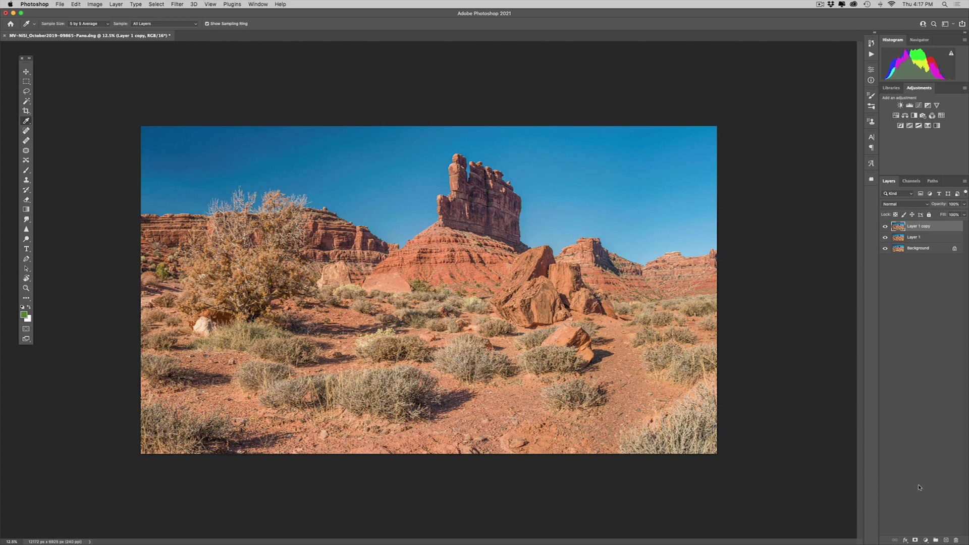
key(b)
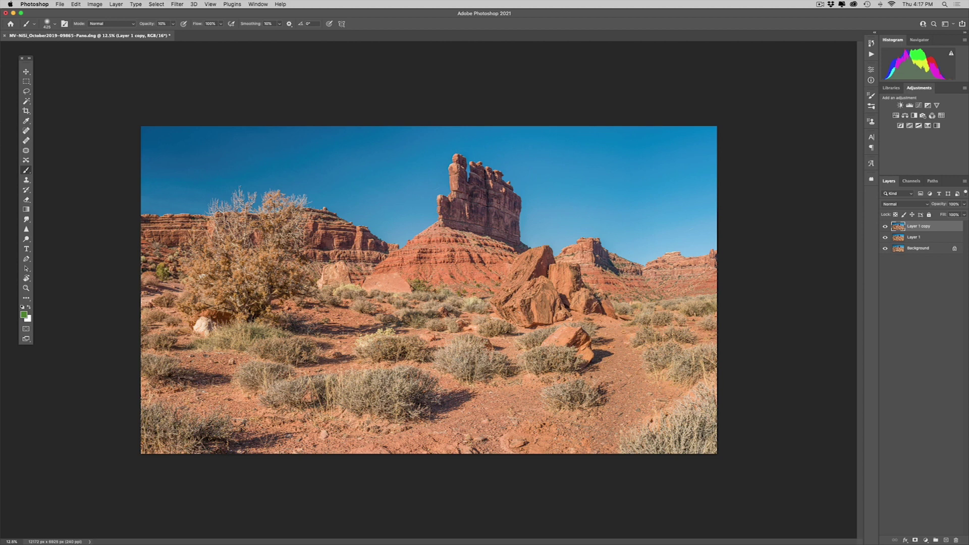
key(0)
mouse_move(279, 387)
mouse_down()
mouse_move(383, 396)
mouse_move(323, 399)
mouse_up()
mouse_move(637, 393)
mouse_down()
mouse_move(628, 394)
mouse_move(648, 373)
mouse_move(646, 348)
mouse_up()
drag(367, 307, 365, 308)
drag(230, 280, 230, 282)
mouse_move(239, 297)
mouse_down()
mouse_move(217, 276)
mouse_move(282, 283)
mouse_up()
drag(370, 348, 370, 349)
Add a new layer, fill it with 50% Gray and set its blend mode to Overlay.
click(946, 541)
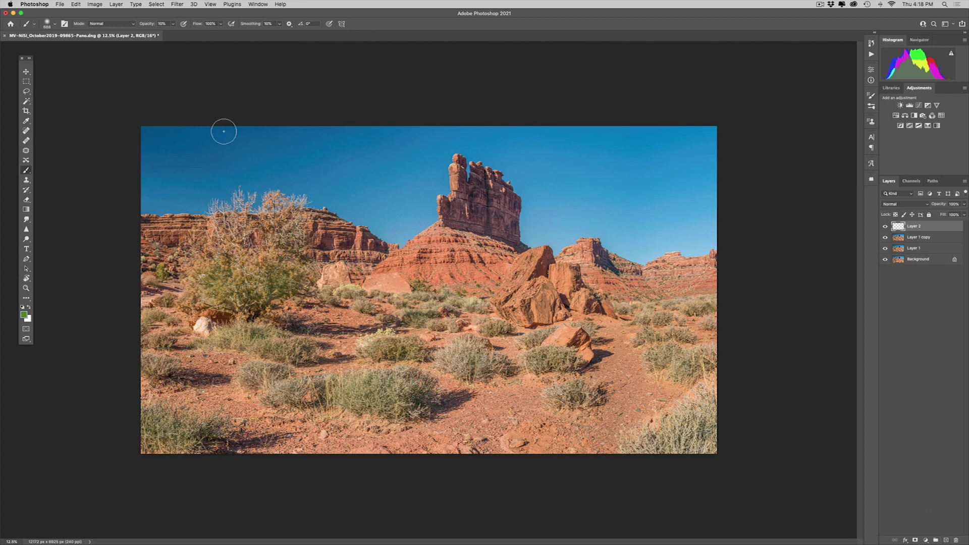
click(76, 4)
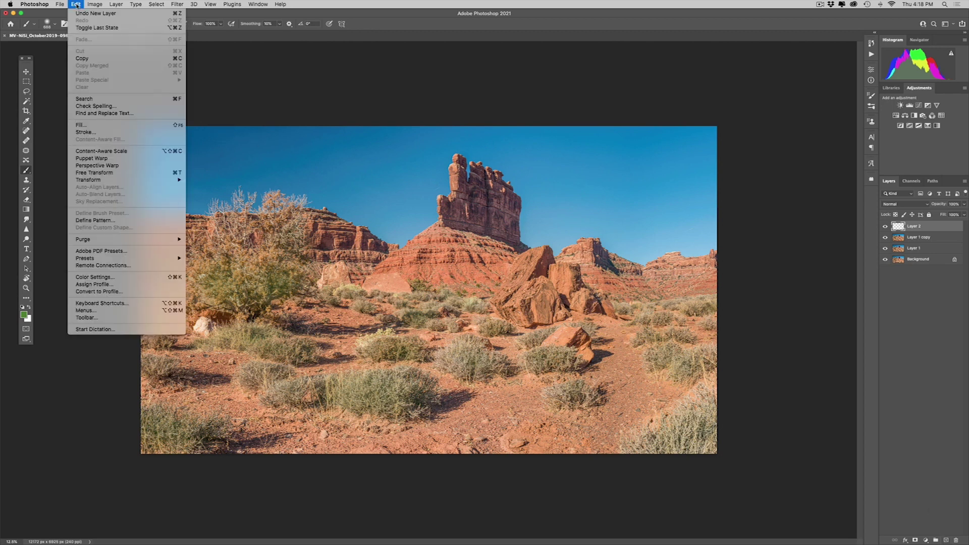
click(88, 124)
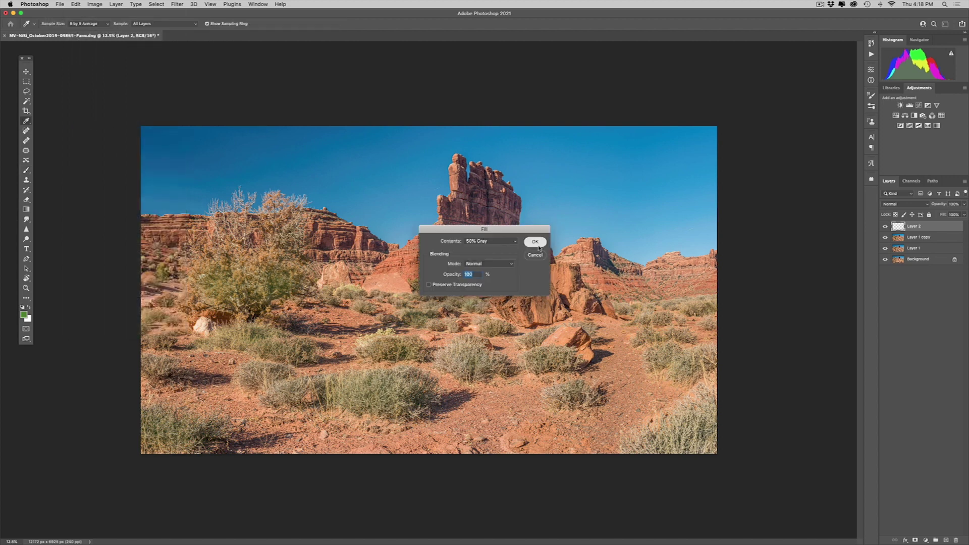
click(536, 241)
key(b)
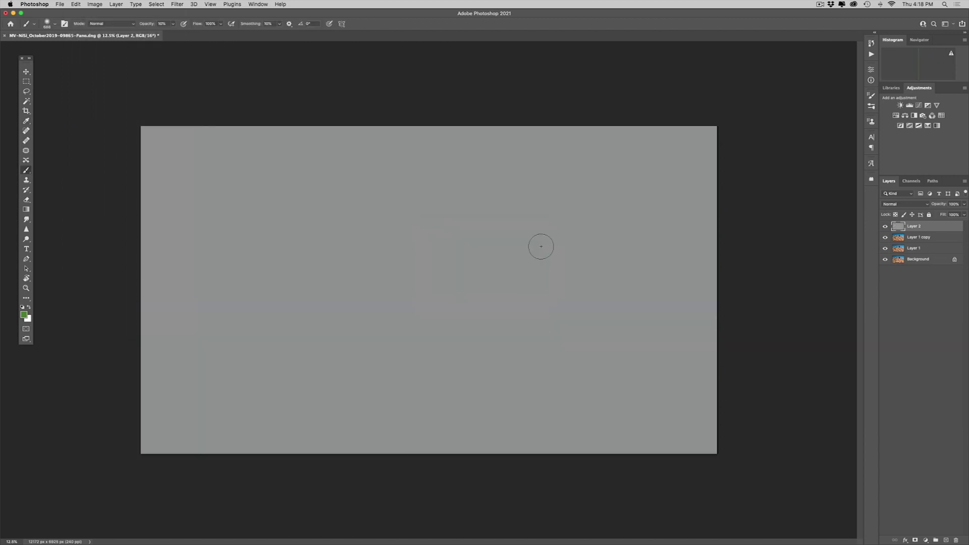
click(907, 205)
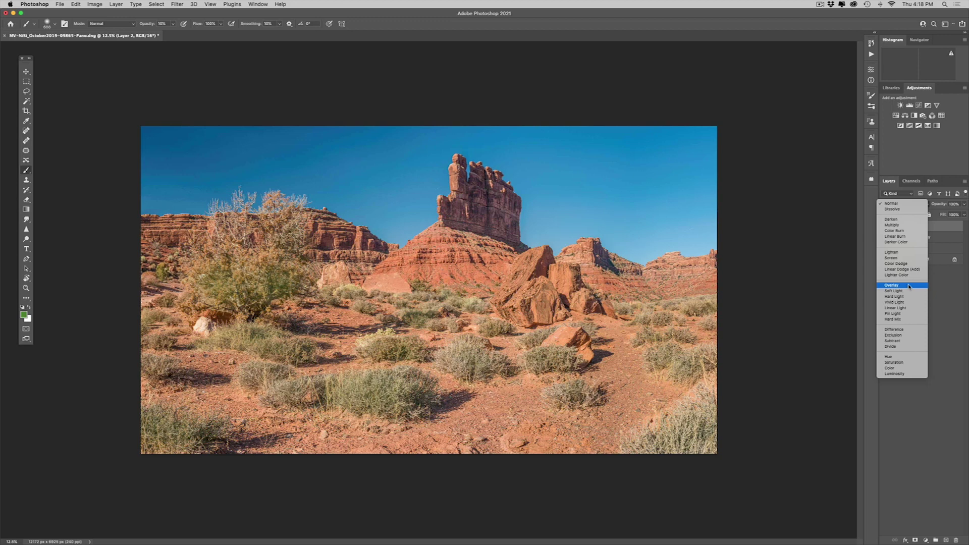
click(909, 287)
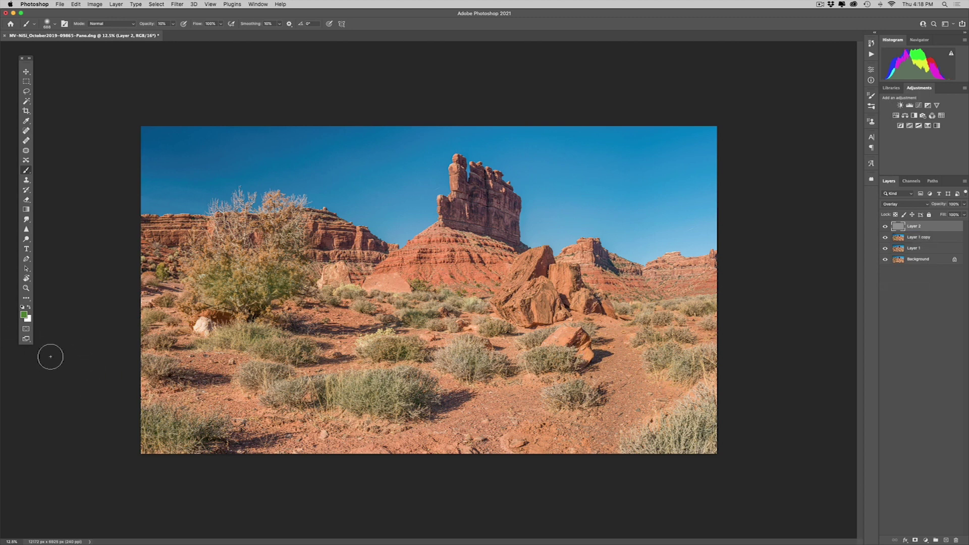
Reset to the default colors and brush black at 10% opacity over the bushes, central boulders and butte slope to darken them.
key(d)
drag(383, 376, 389, 376)
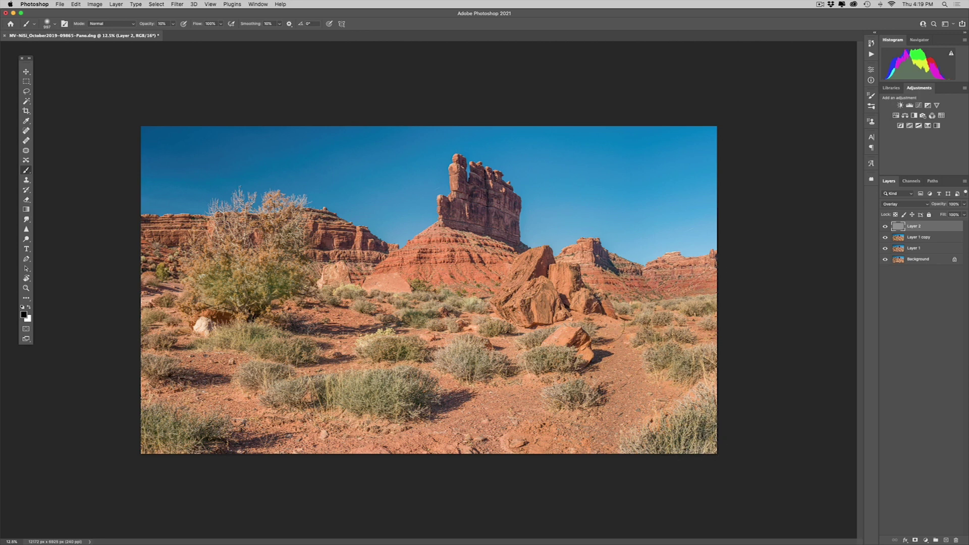
drag(497, 365, 477, 366)
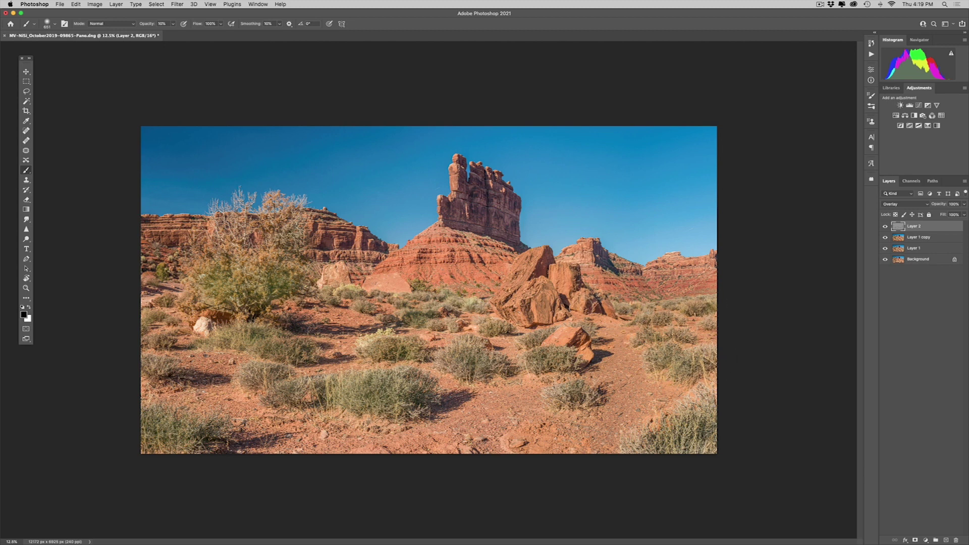
drag(572, 283, 545, 271)
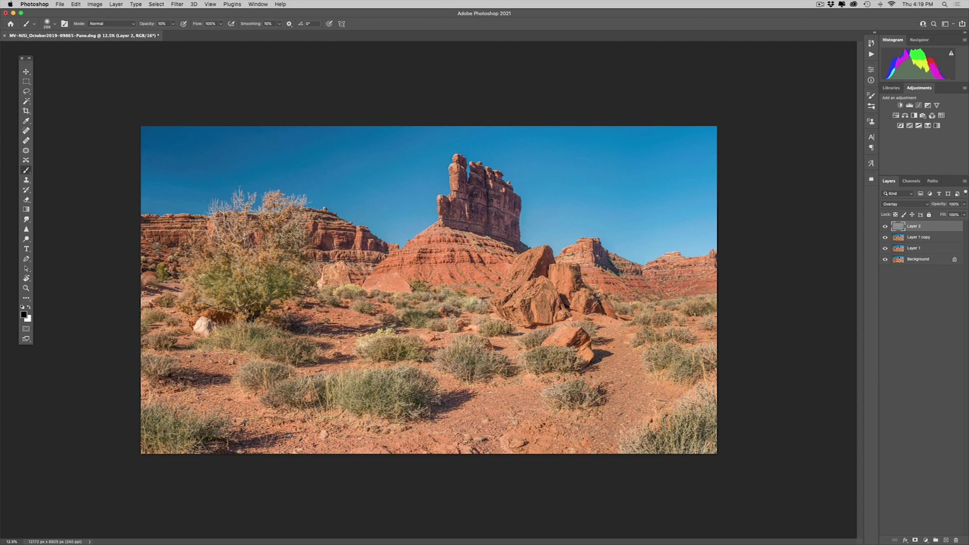
drag(477, 262, 504, 263)
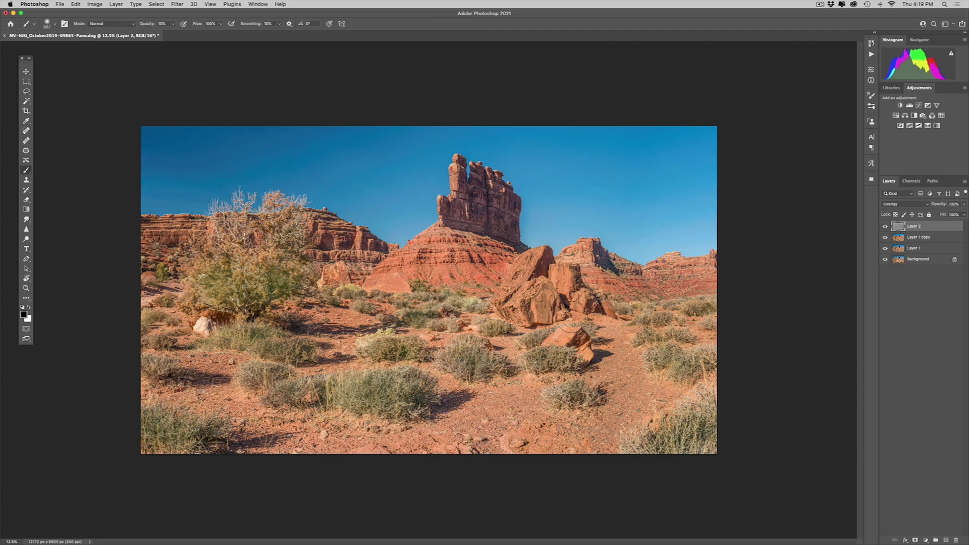
Toggle the visibility of Layer 2 repeatedly to compare the image with and without the darkening strokes.
click(885, 228)
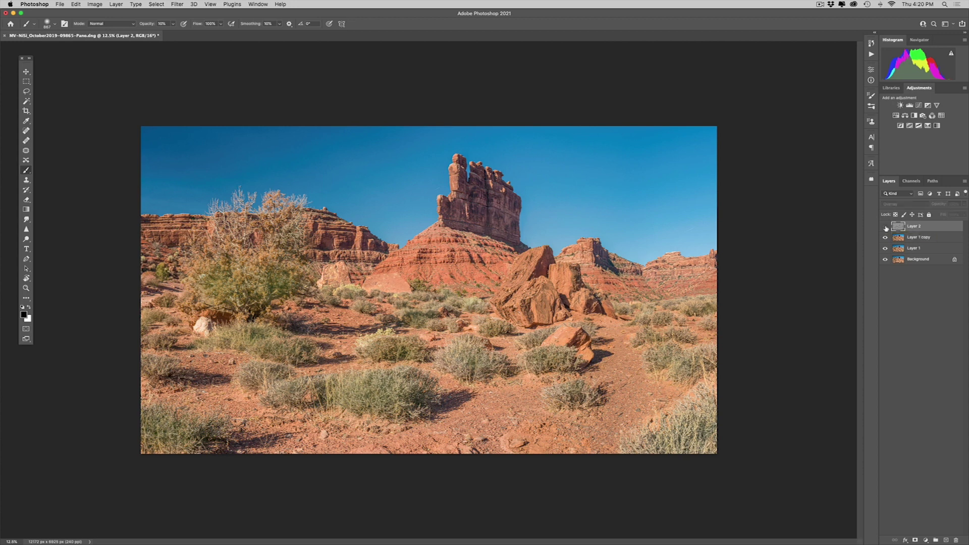
click(885, 227)
click(885, 227)
click(885, 227)
click(885, 227)
click(885, 227)
click(885, 227)
click(885, 227)
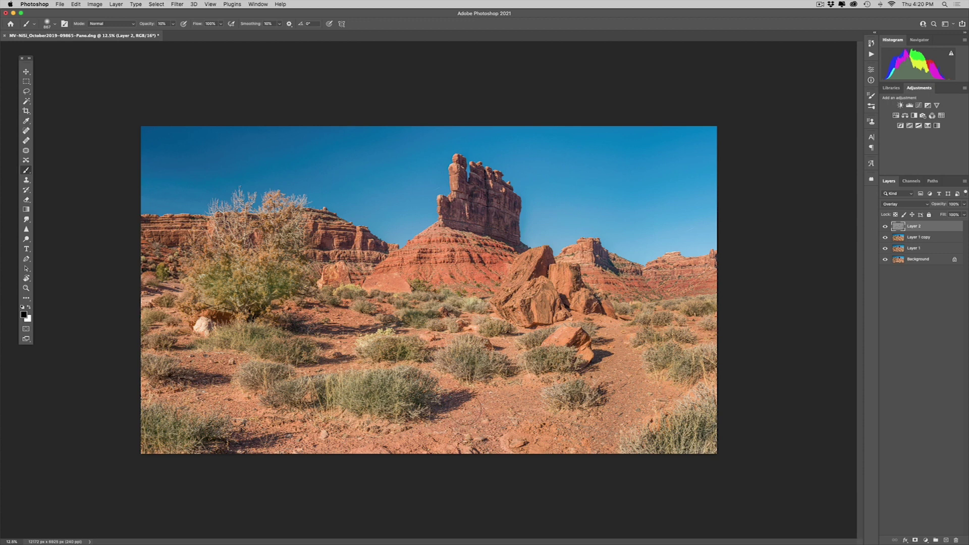
Brush black over the foreground dirt, and white over the path around the boulders and the pale rock under the tree.
drag(465, 428, 492, 426)
key(x)
mouse_move(512, 329)
mouse_down()
mouse_move(505, 354)
mouse_move(493, 350)
mouse_move(467, 198)
mouse_move(420, 277)
mouse_move(478, 292)
mouse_move(394, 282)
mouse_move(550, 424)
mouse_move(528, 433)
mouse_move(543, 434)
mouse_move(533, 439)
mouse_move(603, 423)
mouse_move(622, 408)
mouse_move(618, 340)
mouse_move(598, 324)
mouse_move(624, 389)
mouse_move(600, 453)
mouse_move(621, 397)
mouse_move(601, 333)
mouse_up()
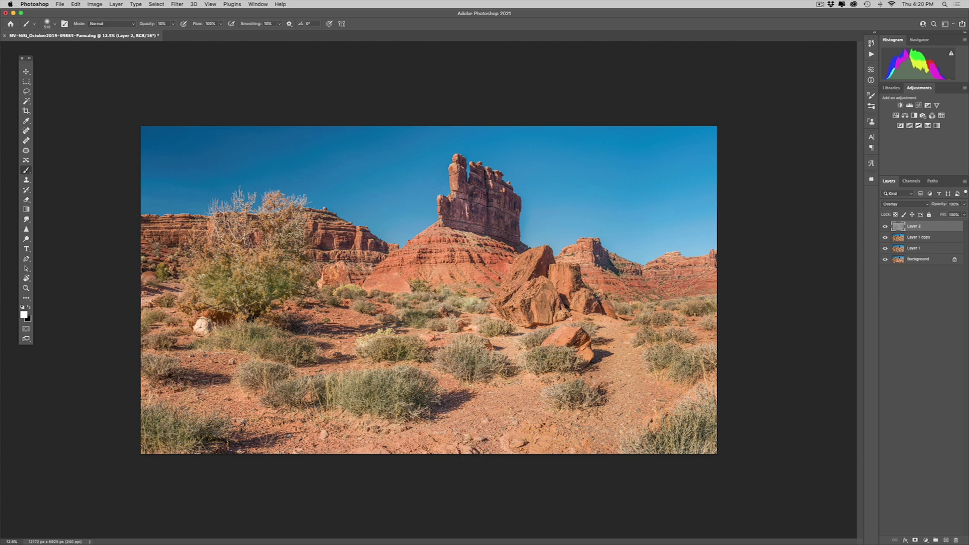
drag(201, 327, 206, 326)
Darken the pale rock, the lower foreground and the brush at the butte's foot with black, replacing the undone 20% stroke with 10% opacity.
key(x)
drag(200, 326, 202, 328)
drag(396, 442, 427, 442)
key(super+z)
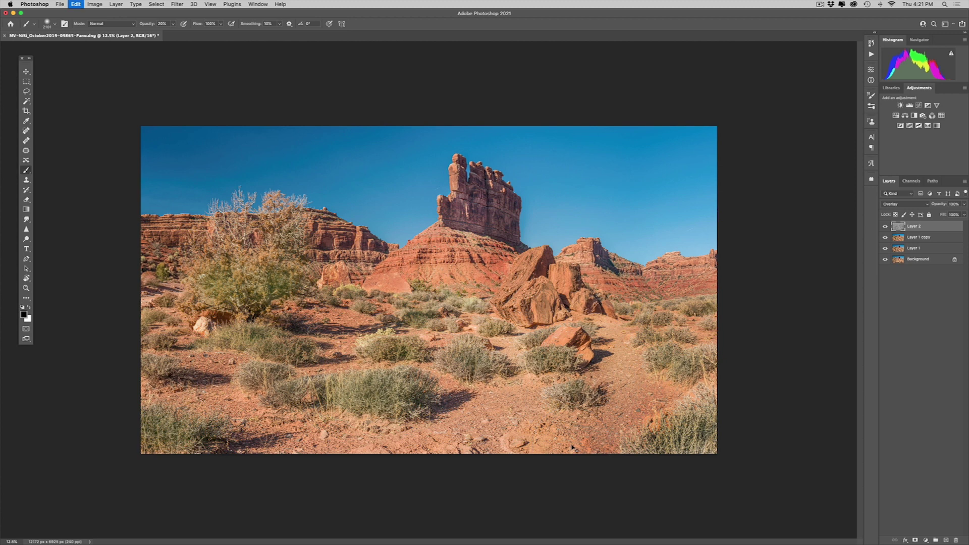
key(1)
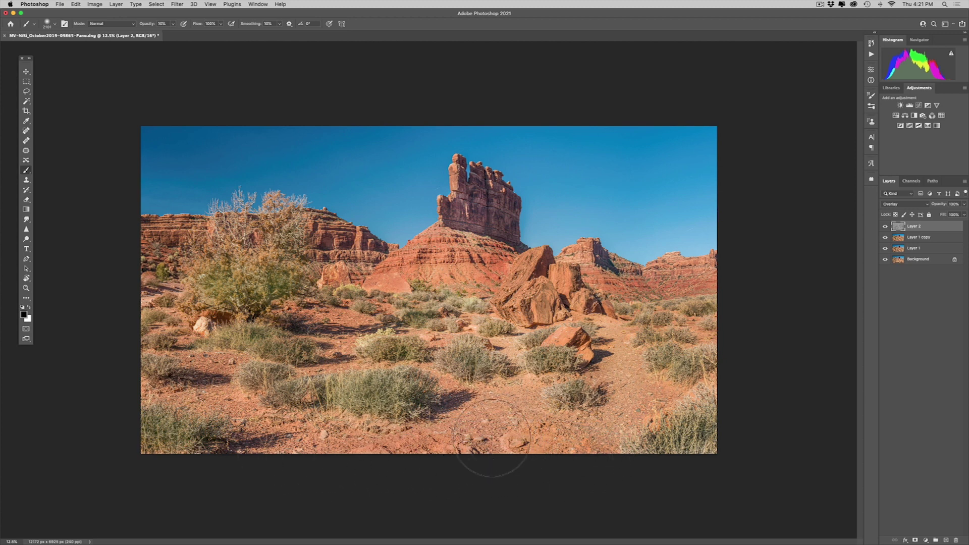
mouse_move(593, 422)
mouse_down()
mouse_move(580, 404)
mouse_move(593, 383)
mouse_up()
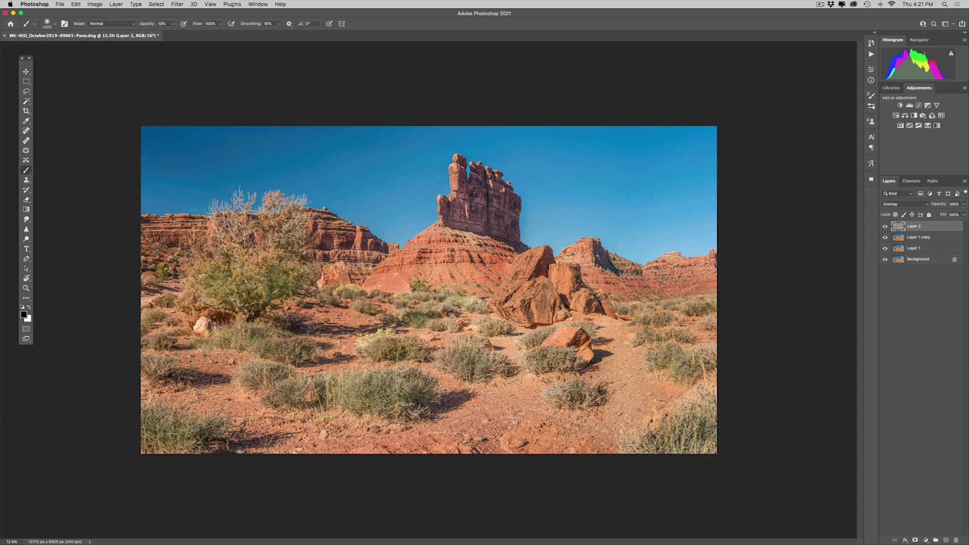
drag(393, 293, 359, 291)
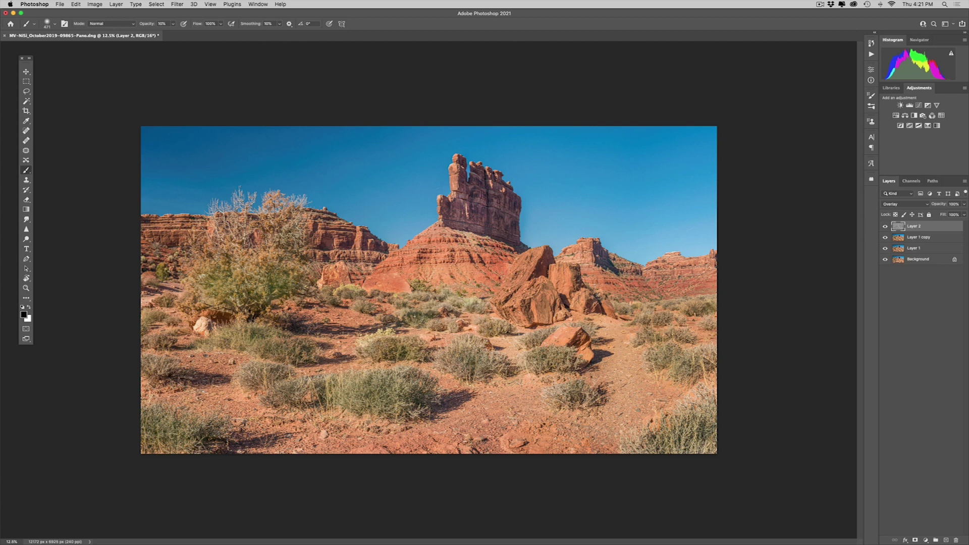
Toggle Layer 2 off and on to compare the dodged and burned result with the image beneath it.
click(886, 227)
click(885, 227)
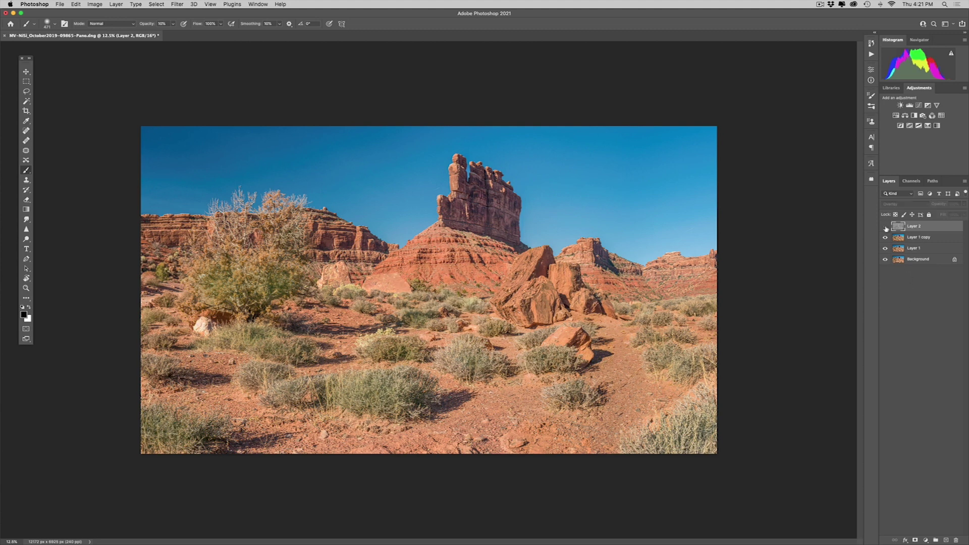
click(886, 227)
click(886, 227)
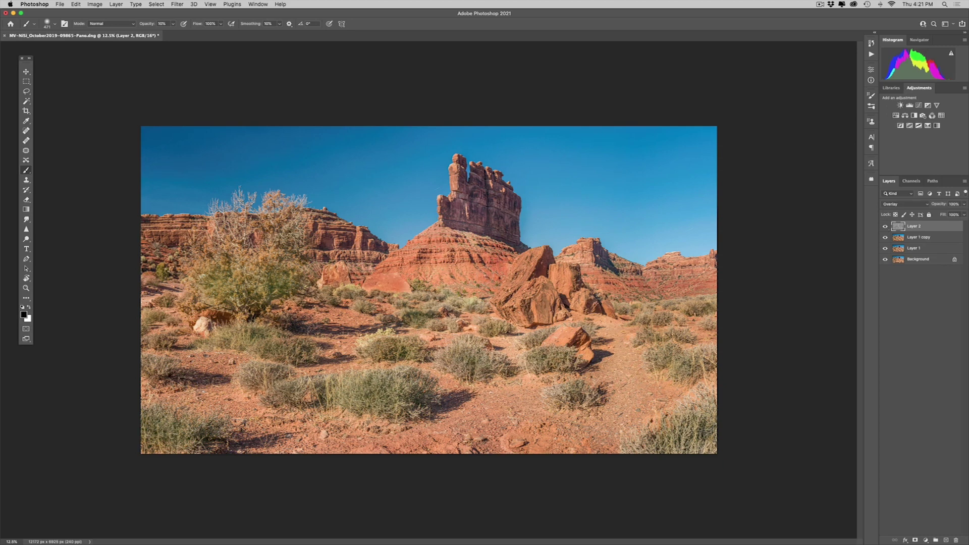
Brush white over the slope beside the central boulders to lighten it, then restore black as foreground with 5% brush opacity.
key(x)
drag(503, 259, 514, 259)
key(x)
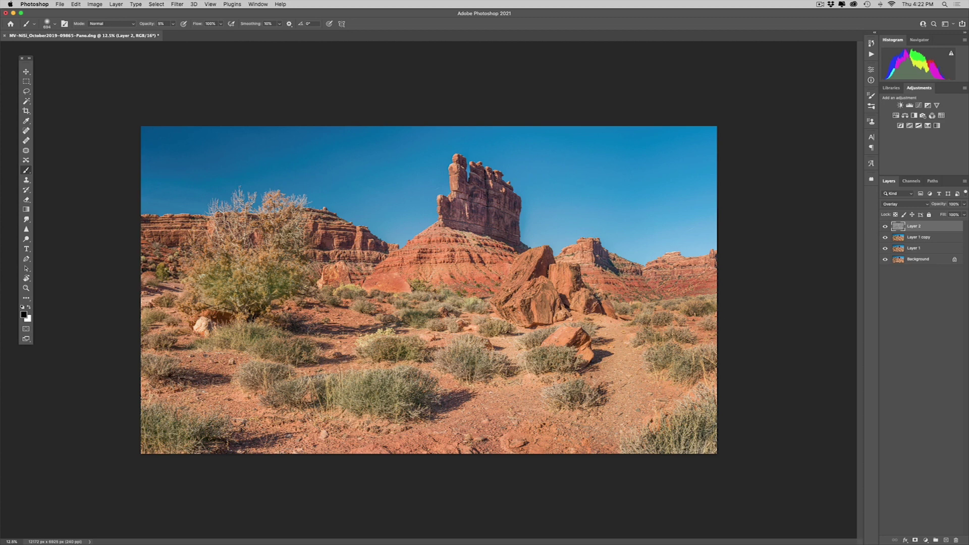
Soften the brushwork on Layer 2 with Gaussian Blur, switching its blend mode to Normal for the blur and back to Overlay.
click(903, 205)
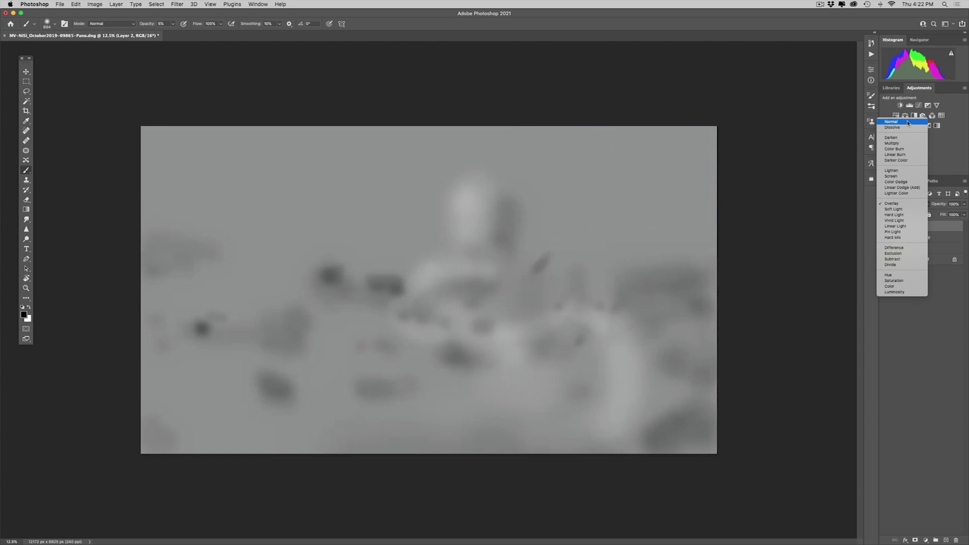
click(891, 122)
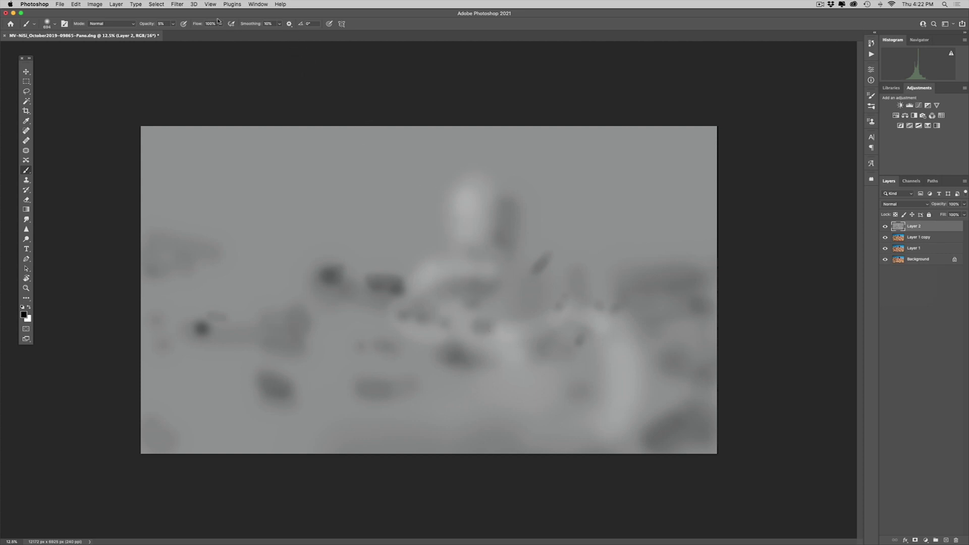
click(179, 5)
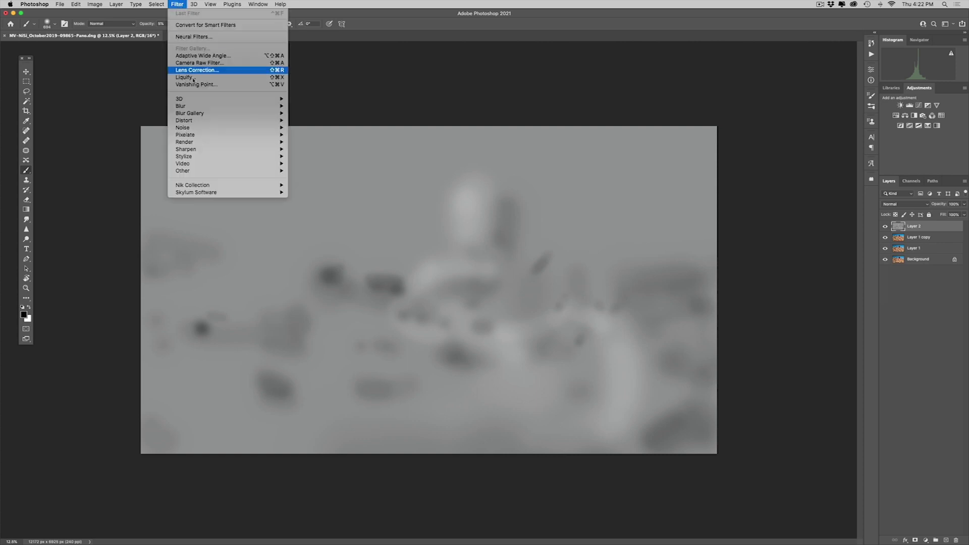
mouse_move(239, 110)
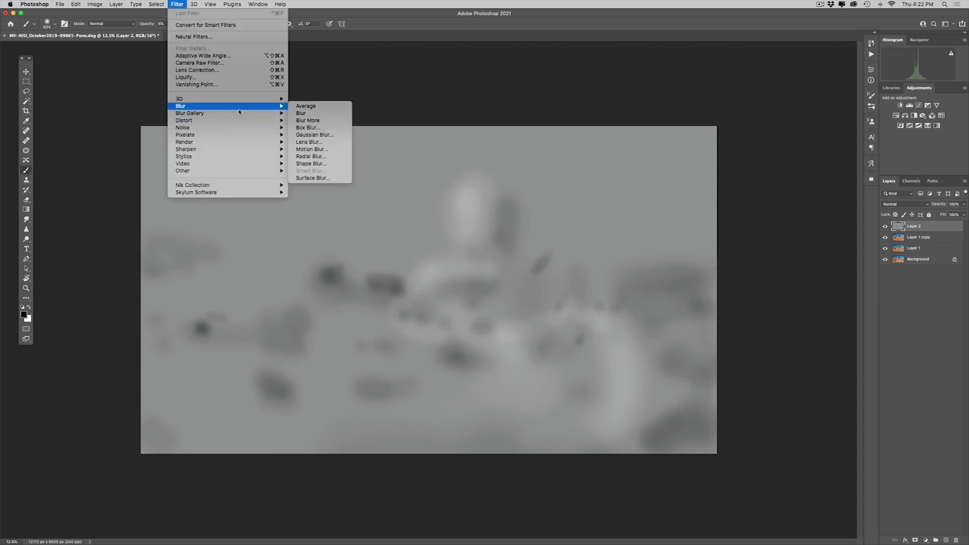
click(314, 135)
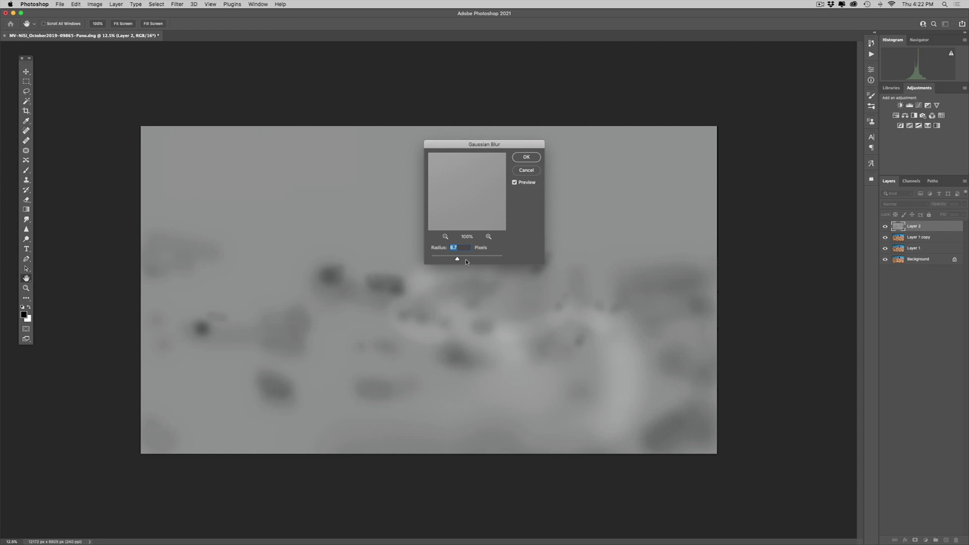
mouse_move(474, 260)
mouse_down()
mouse_move(486, 260)
mouse_move(472, 260)
mouse_up()
key(Return)
key(b)
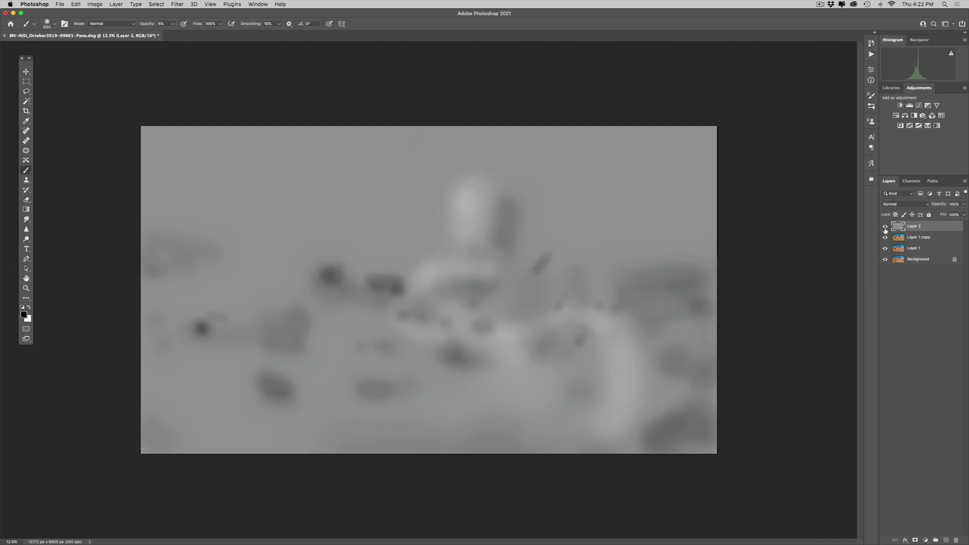
click(891, 205)
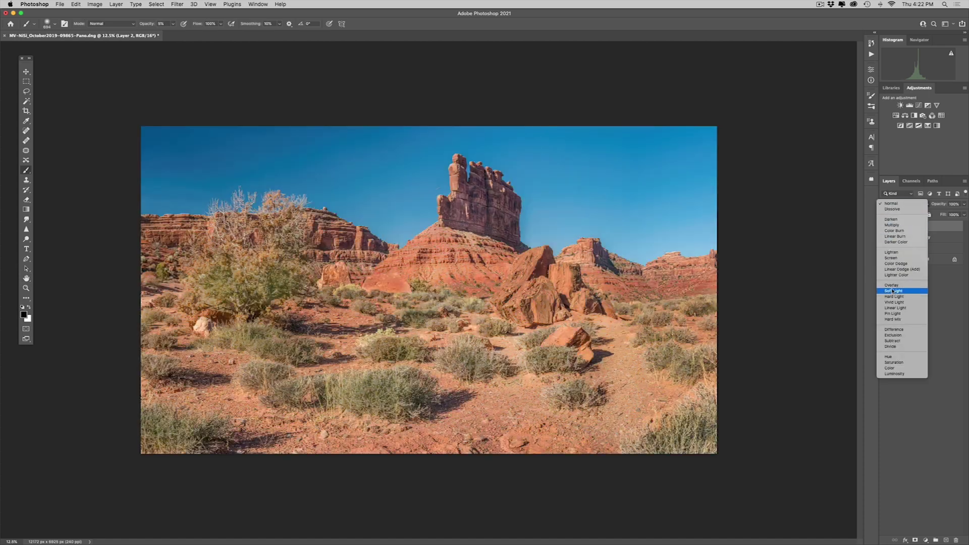
click(892, 285)
Toggle Layer 2's visibility repeatedly to compare the panorama with and without the blurred dodging and burning.
click(884, 226)
click(884, 227)
click(884, 227)
click(884, 226)
click(884, 226)
click(884, 227)
click(884, 226)
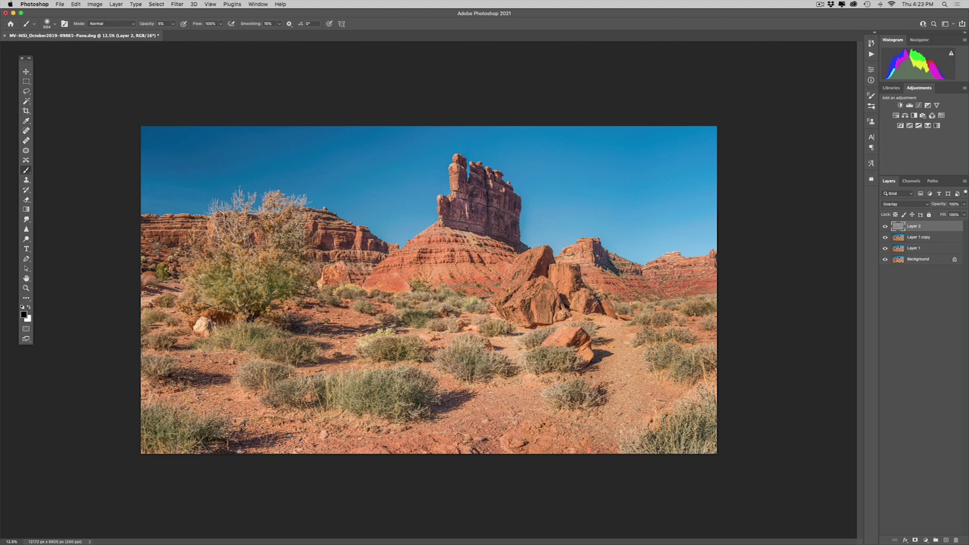
click(885, 228)
click(885, 227)
click(885, 228)
click(885, 227)
Select the entire sky on Layer 1 copy with the Magic Wand, adding the darker upper corner to the selection.
click(897, 239)
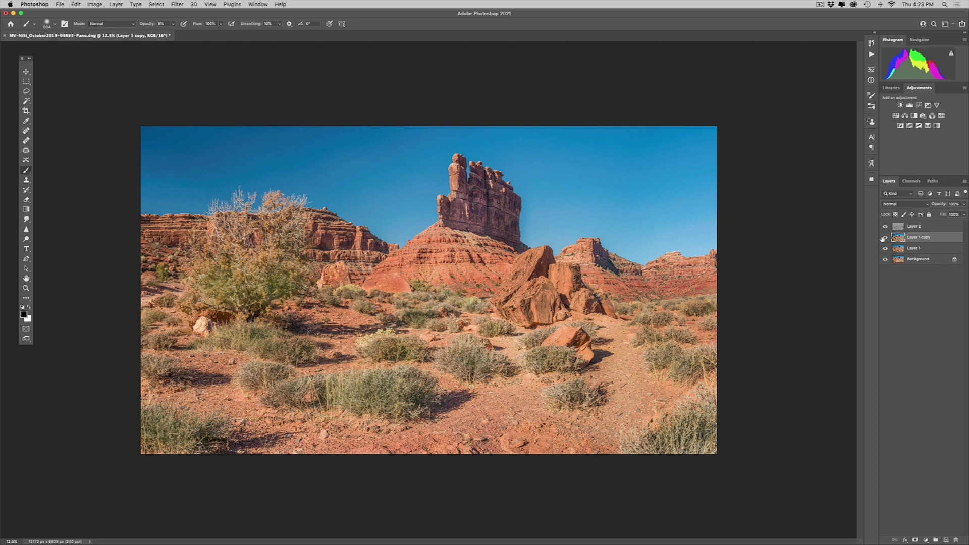
key(w)
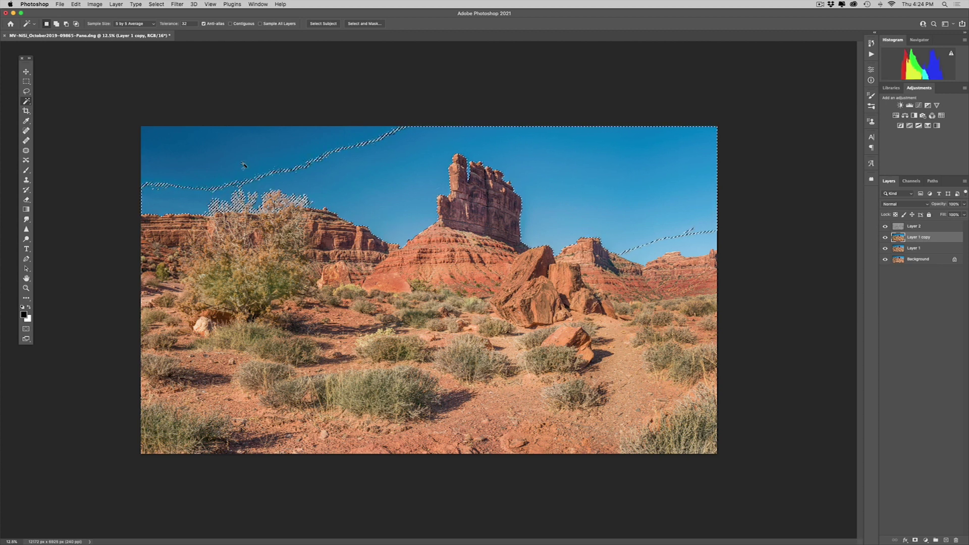
shift+click(231, 149)
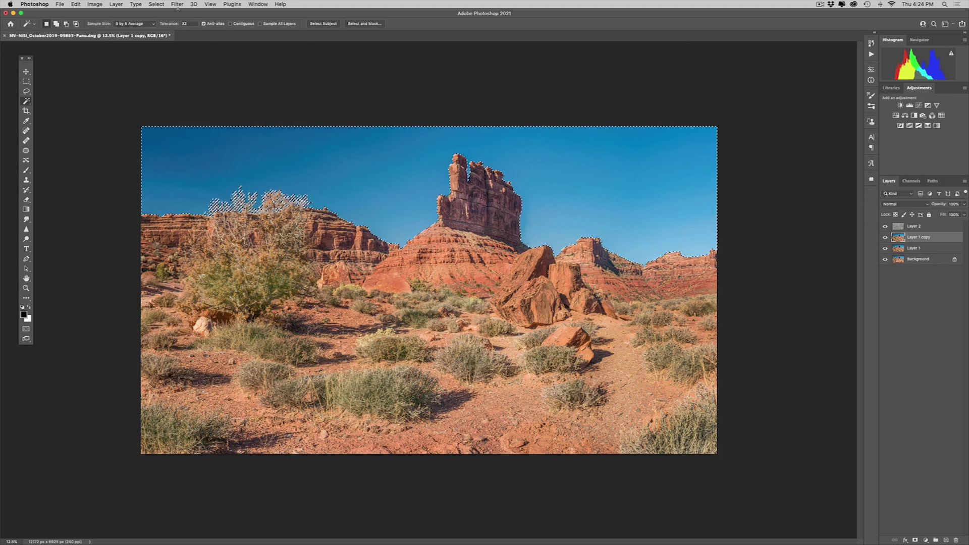
Save the current selection under the name sky.
click(158, 4)
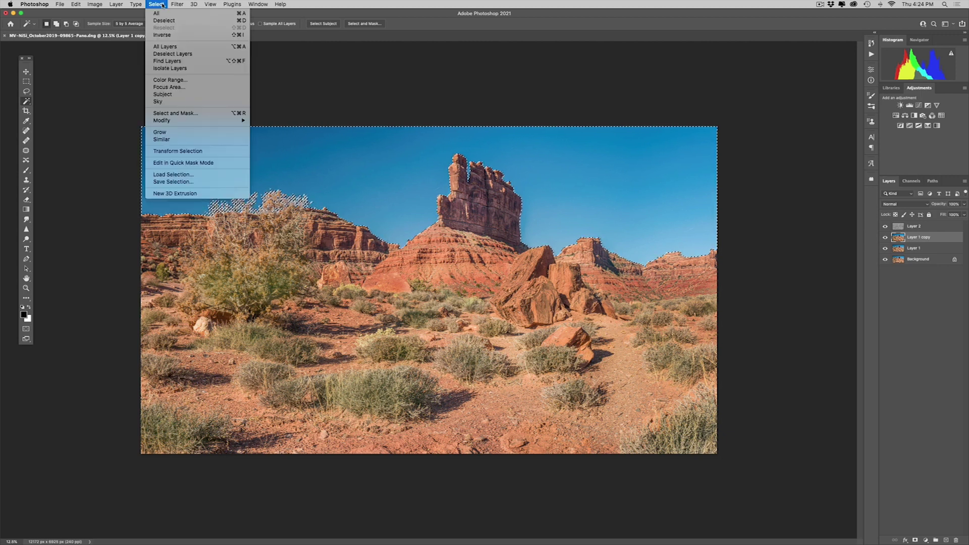
click(172, 182)
text(sky)
key(Return)
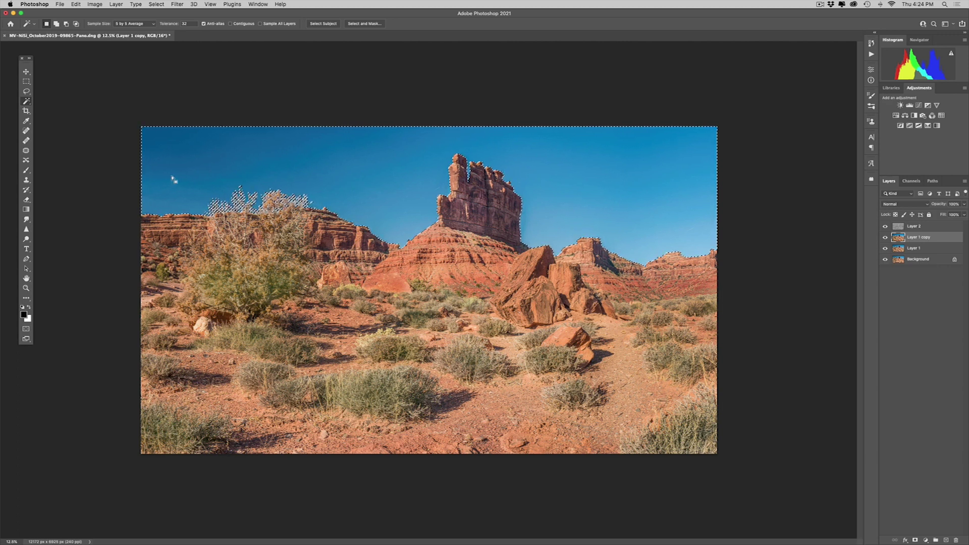
Switch to Lightroom Classic and open the wispy-cloud sky photo Moab-2019-00899.tif for developing.
key(super+Tab)
key(super+Tab)
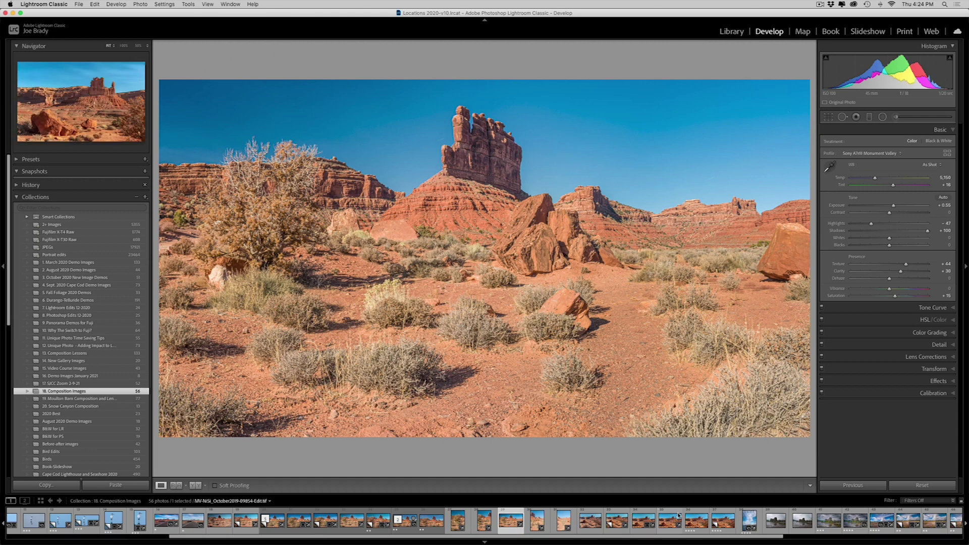
scroll(679, 517, down, 5)
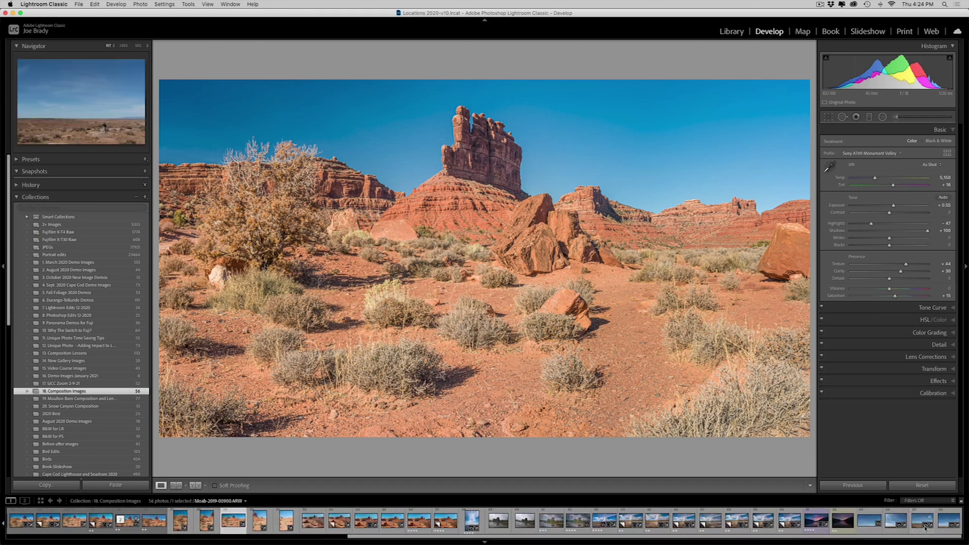
click(869, 522)
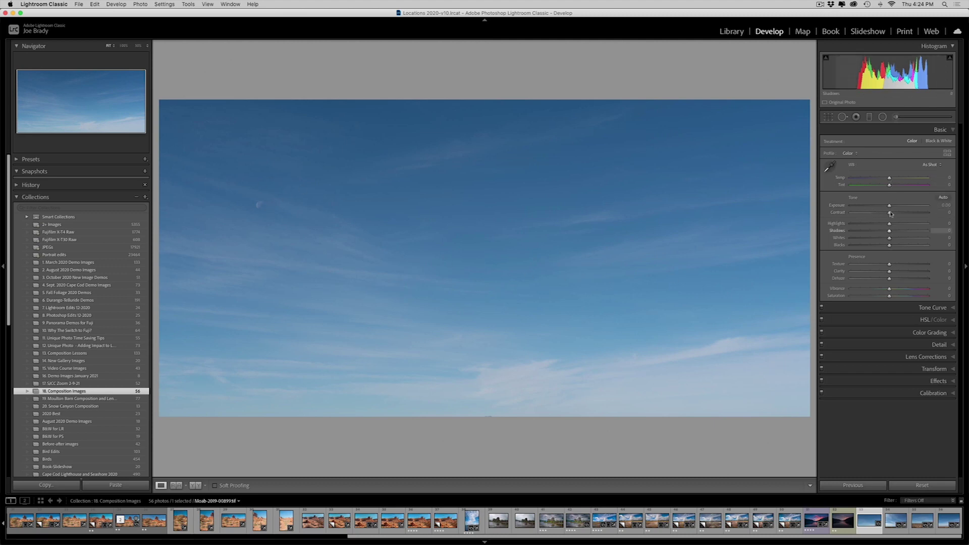
Adjust the sky photo's basic settings: Exposure -0.30, Contrast +26, Temp +2, Whites +21 and Dehaze +11.
drag(889, 206, 899, 214)
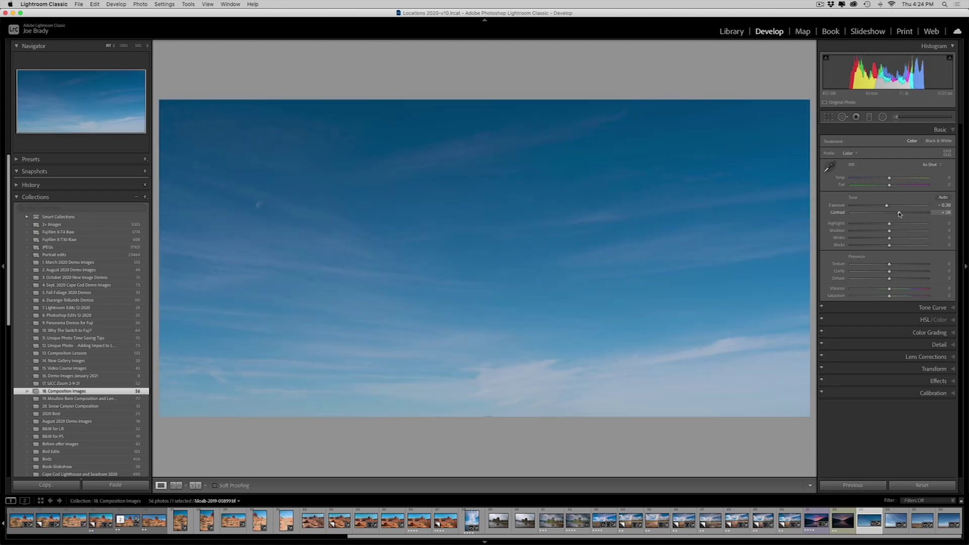
drag(889, 178, 891, 180)
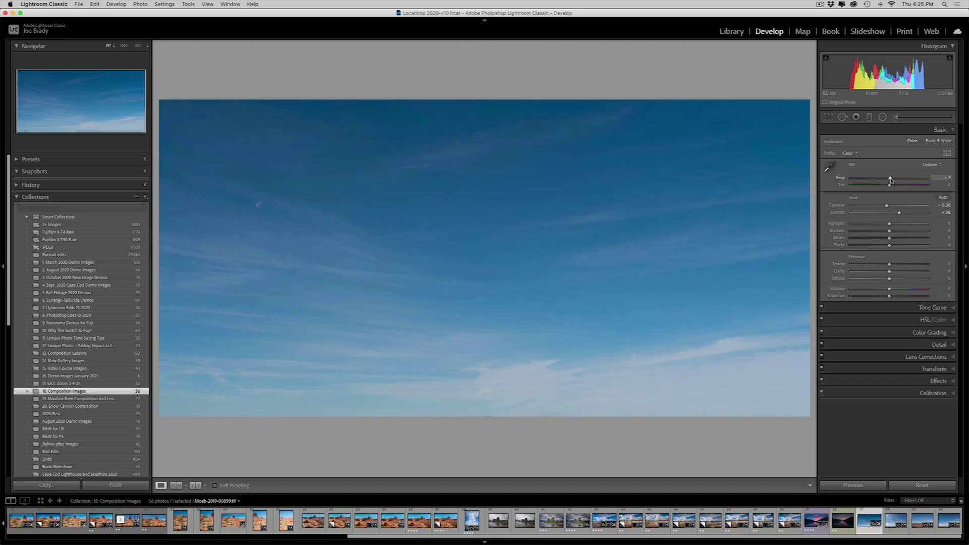
drag(889, 238, 897, 238)
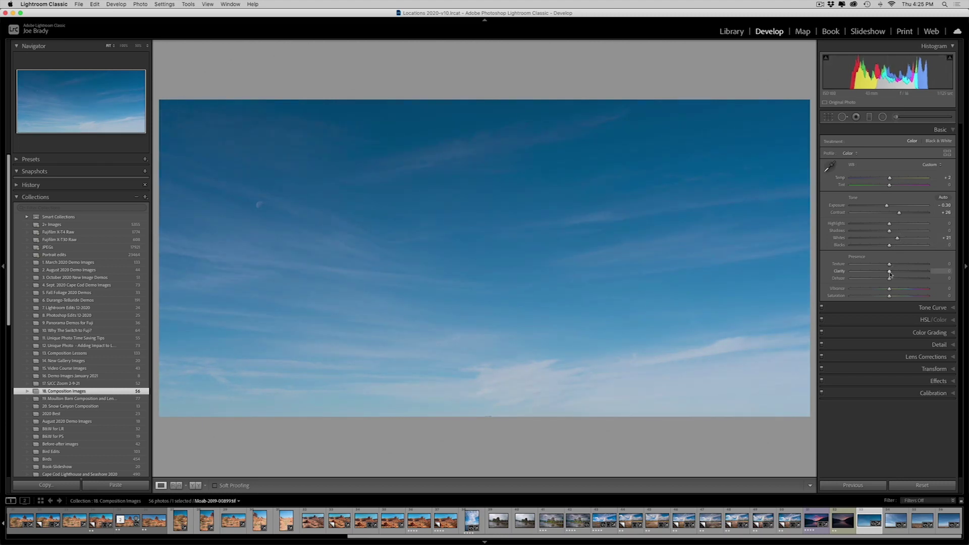
drag(896, 279, 893, 279)
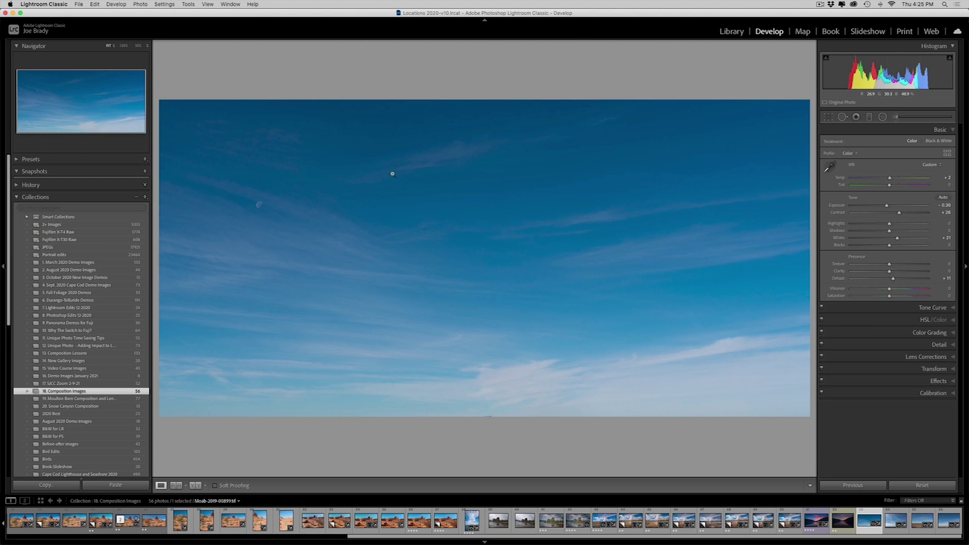
Shift the sky photo's Blue hue to +11 in HSL, using targeted adjustment on the sky.
click(926, 322)
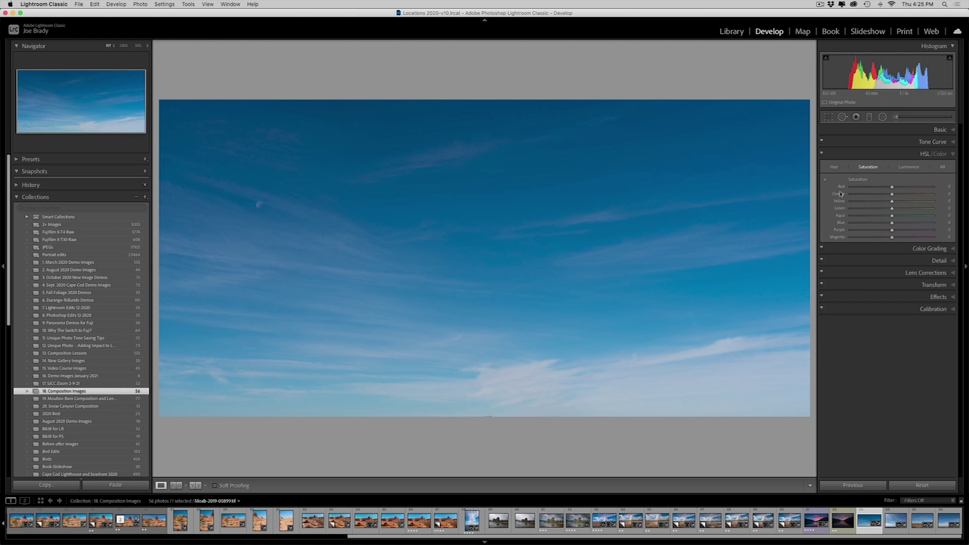
click(826, 180)
key(super+alt+shift+h)
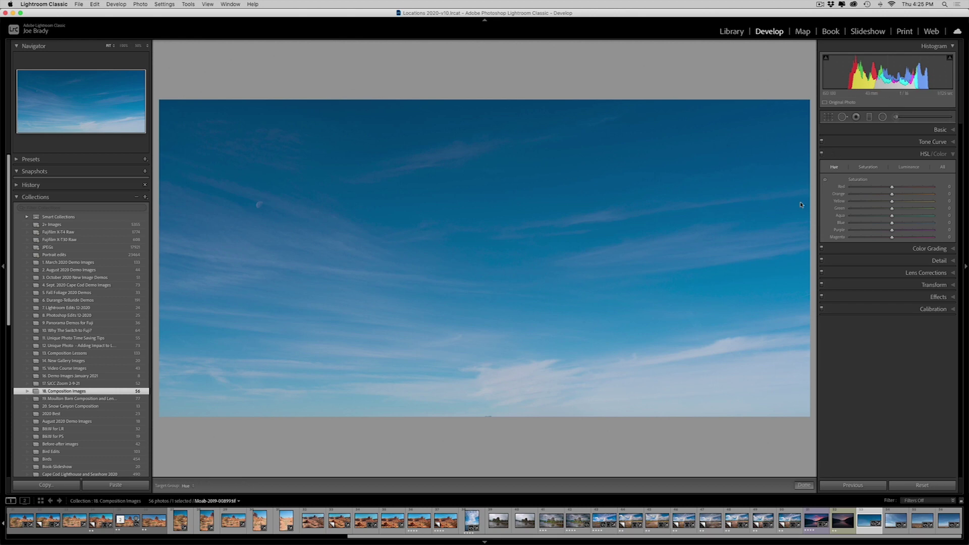
drag(652, 302, 652, 293)
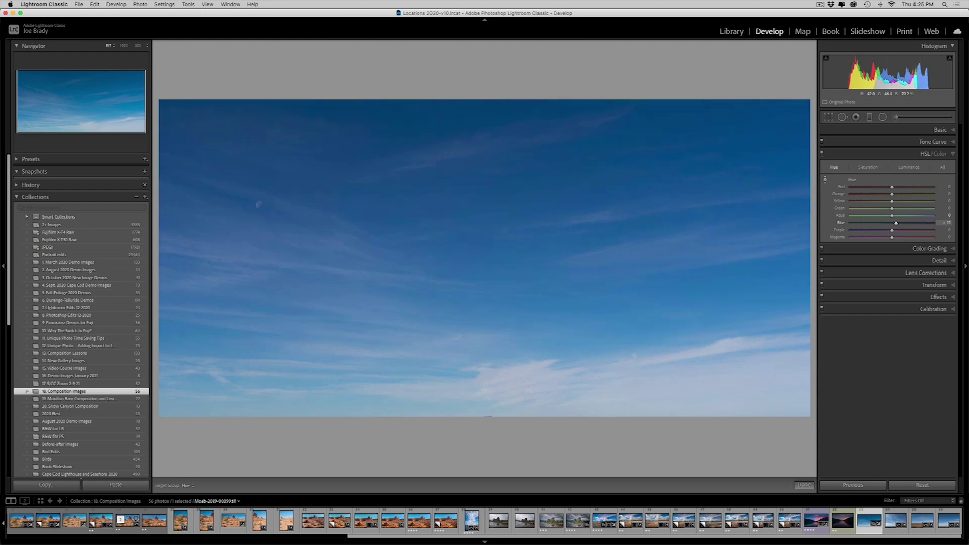
click(802, 484)
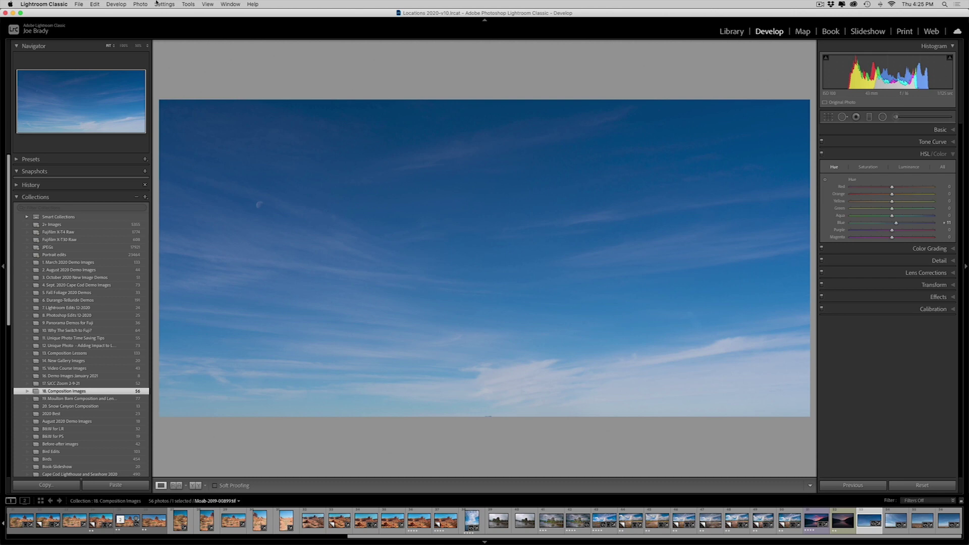
Open a copy of the sky photo with Lightroom adjustments in Photoshop 2021 and select the entire image for copying.
click(140, 4)
mouse_move(151, 44)
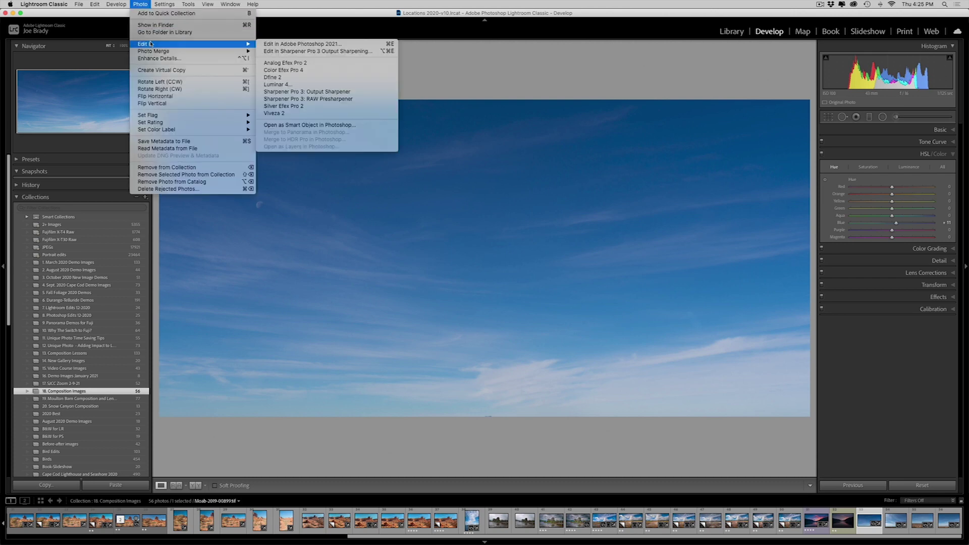
click(302, 44)
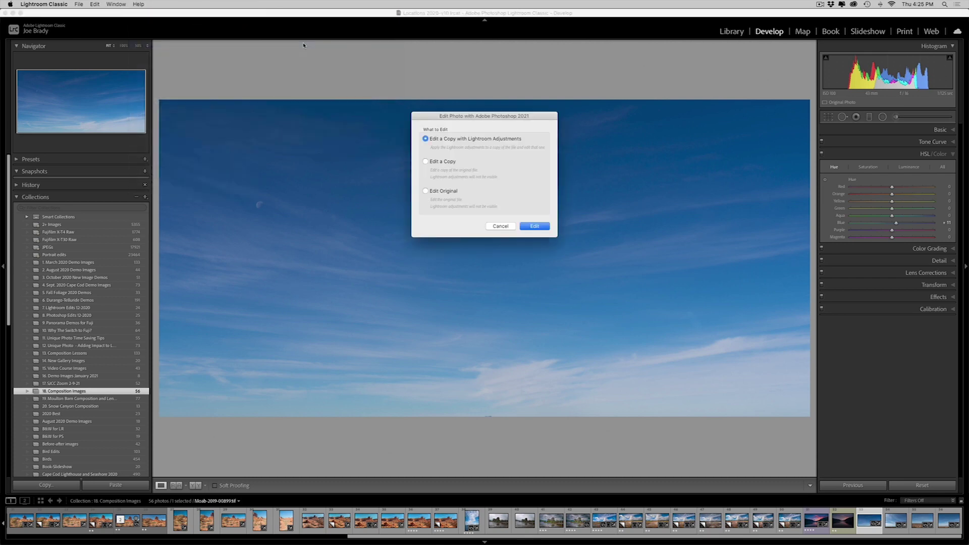
key(Return)
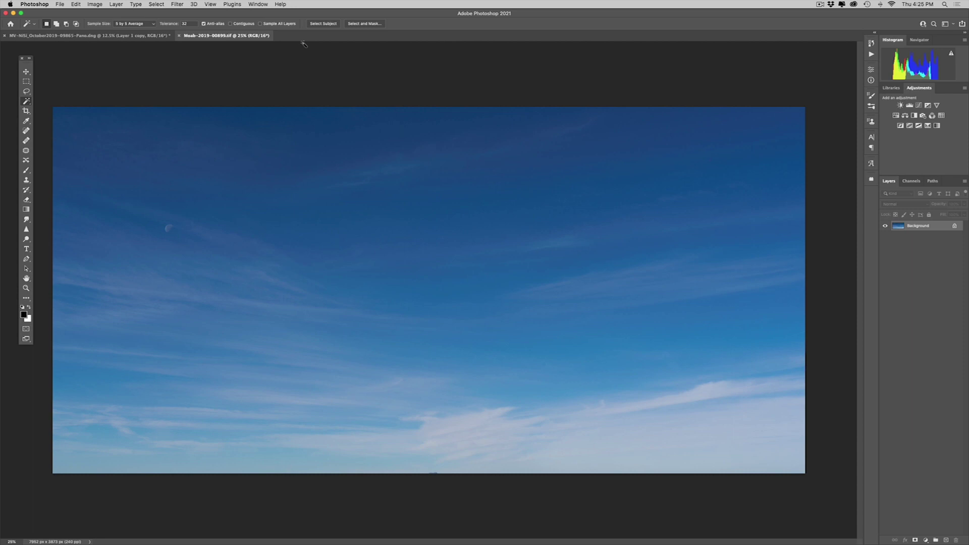
key(super+a)
Return to the panorama document, clear its selection, and load the saved sky channel as a new selection.
click(68, 36)
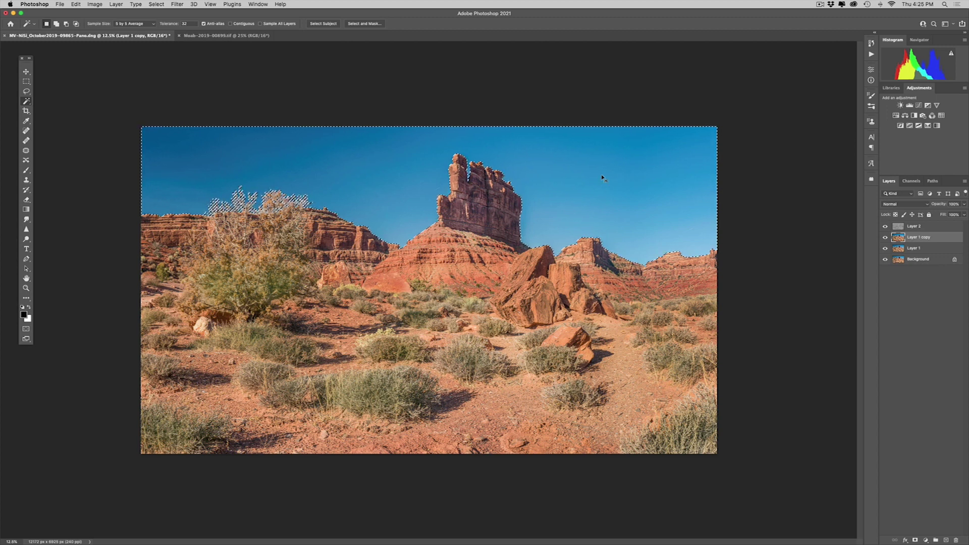
key(super+d)
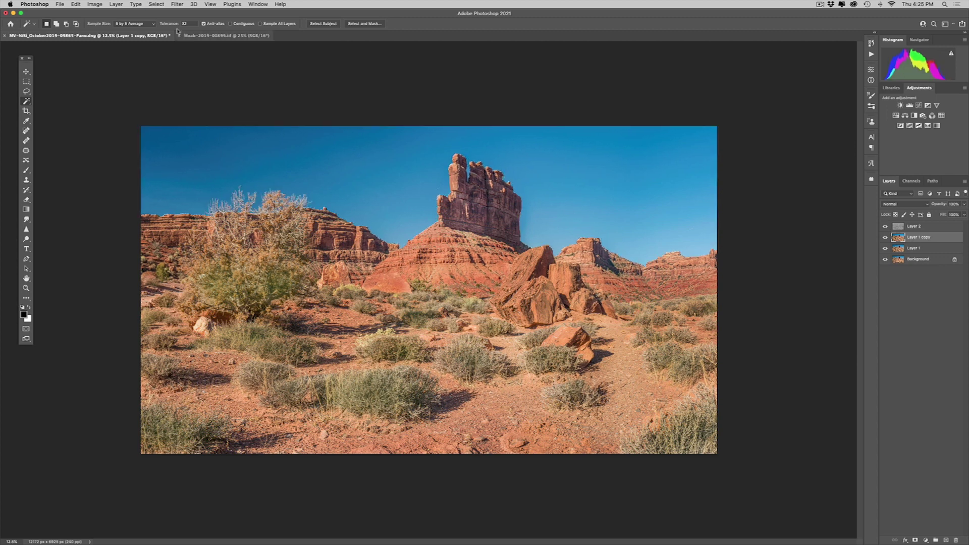
click(157, 4)
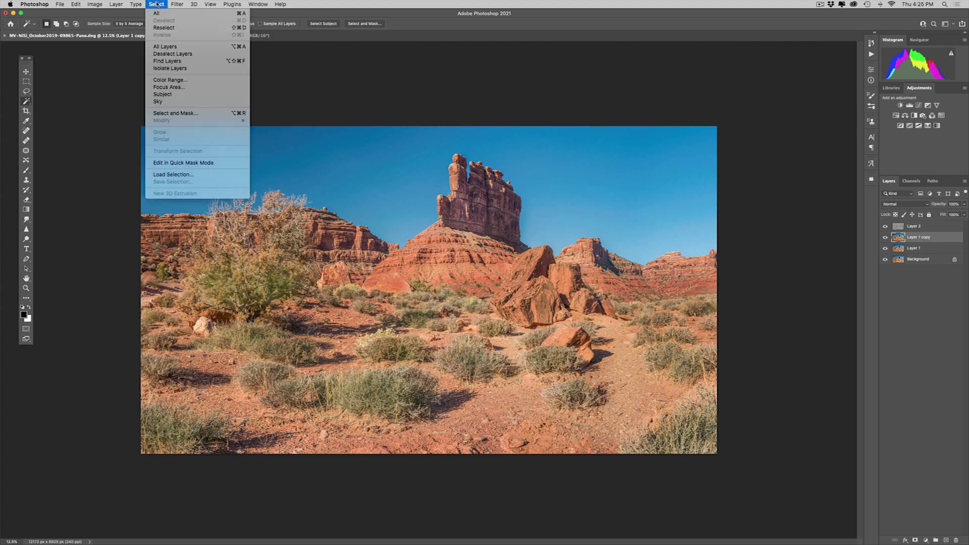
click(186, 174)
click(468, 252)
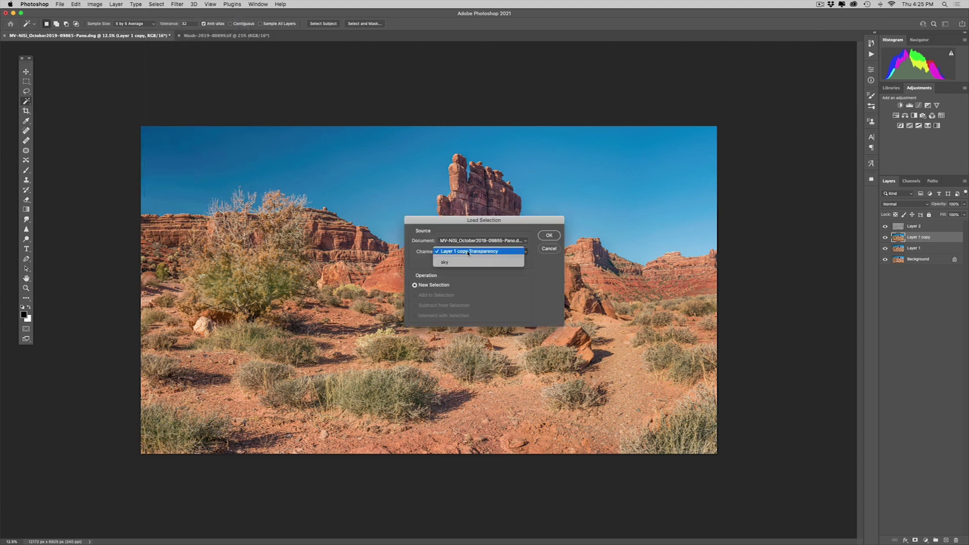
click(475, 262)
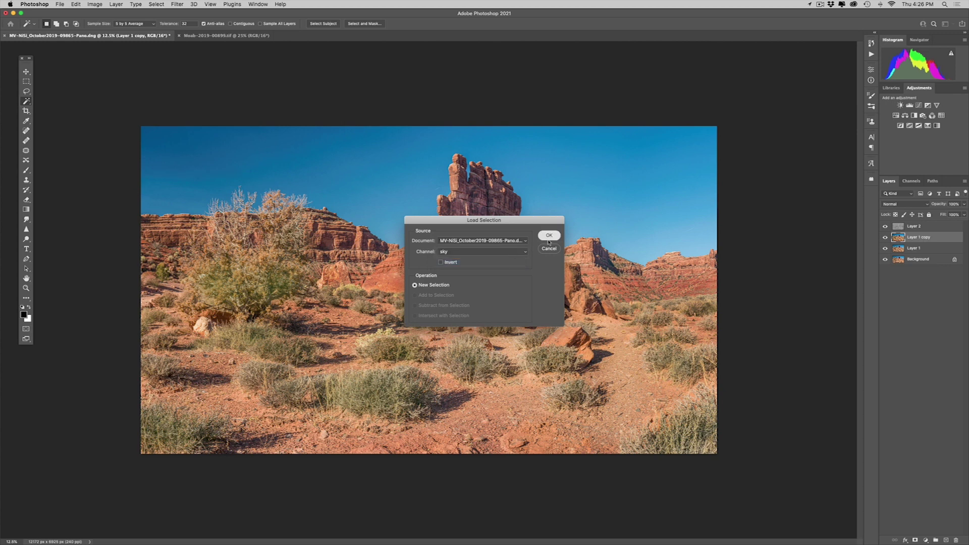
click(548, 236)
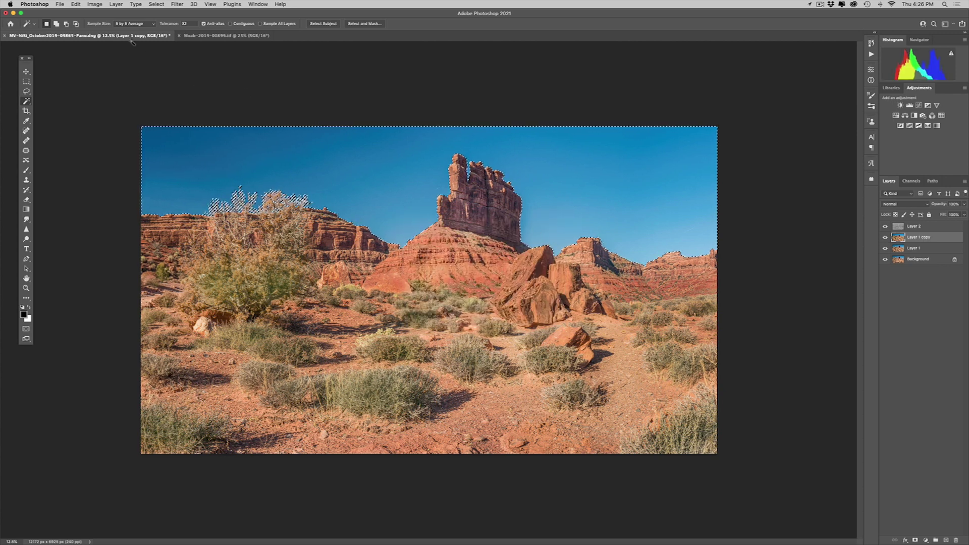
Paste the copied sky photo into the panorama's sky selection with Paste Into.
click(75, 4)
mouse_move(82, 81)
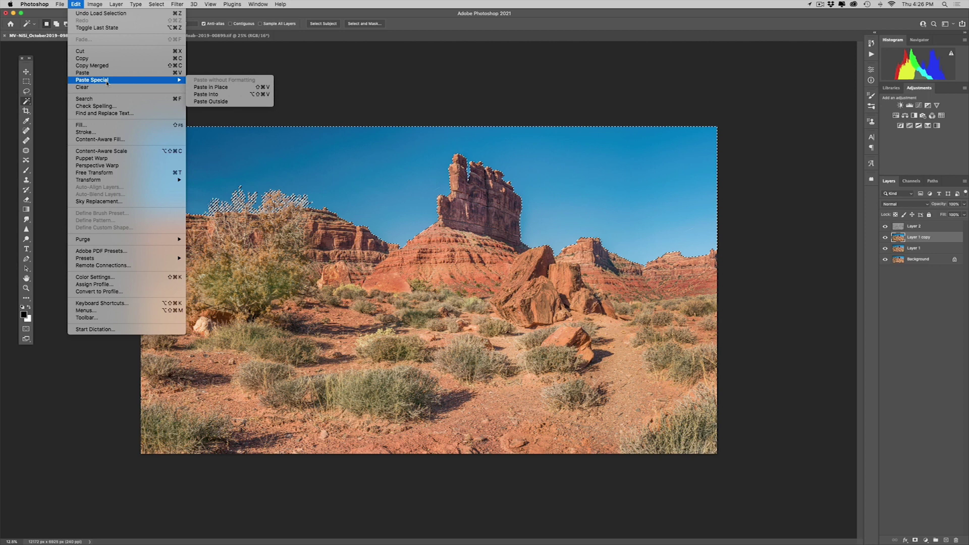
click(212, 94)
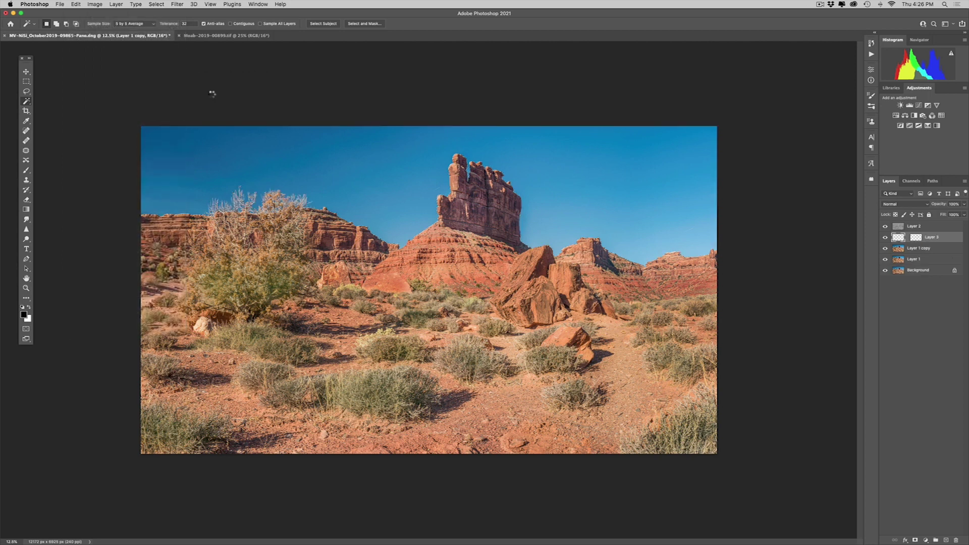
key(v)
drag(386, 226, 389, 177)
key(super+z)
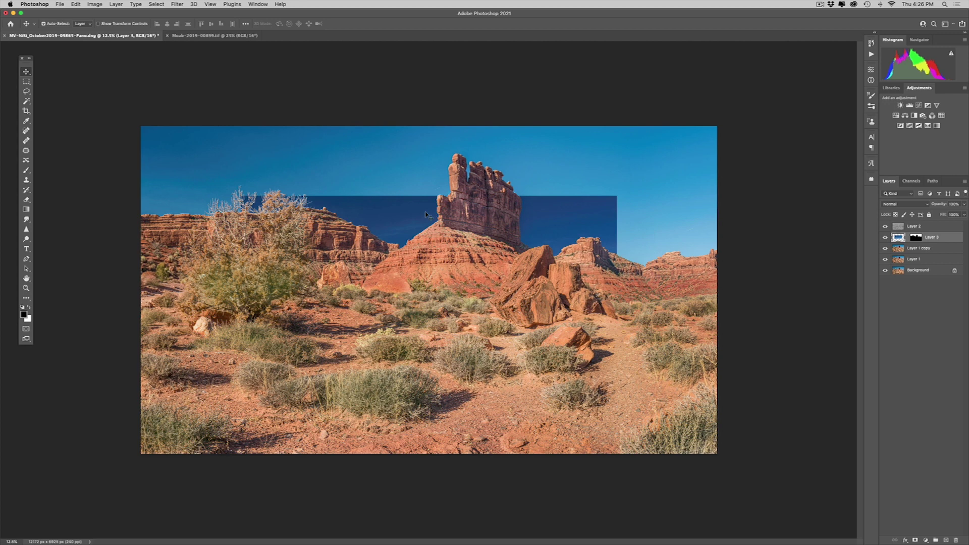
drag(414, 218, 411, 149)
key(super+z)
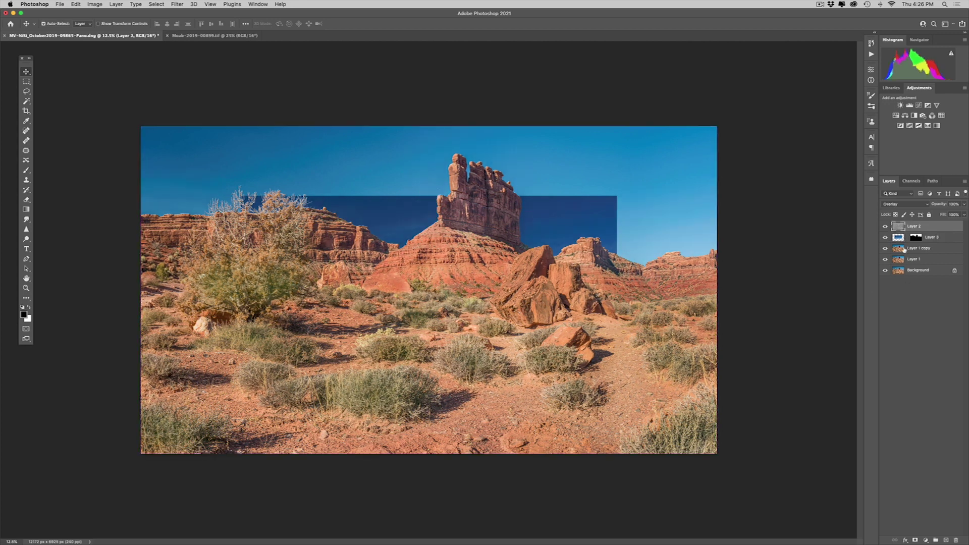
Turn off Auto-Select for the Move tool and move Layer 3's pasted sky up over the sky area behind the butte.
click(898, 238)
click(44, 24)
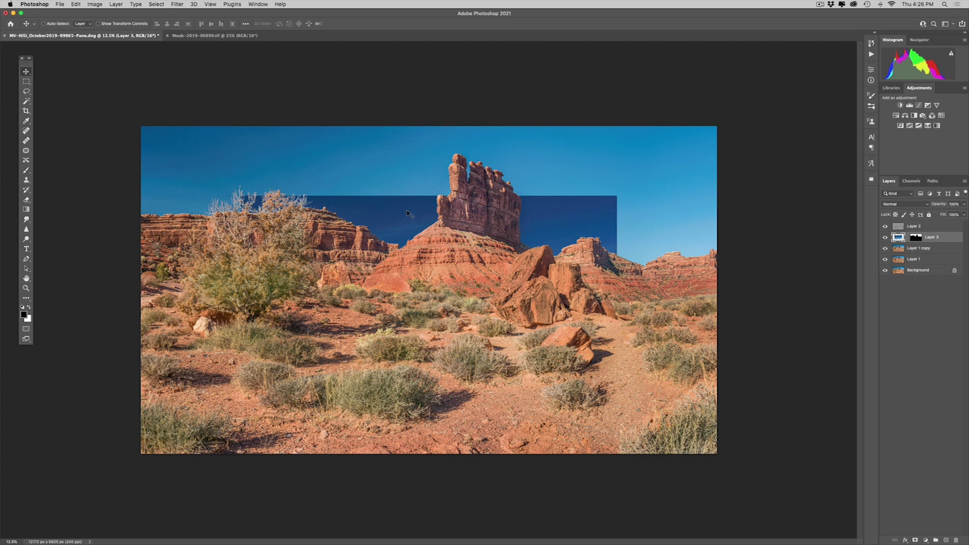
drag(399, 219, 477, 98)
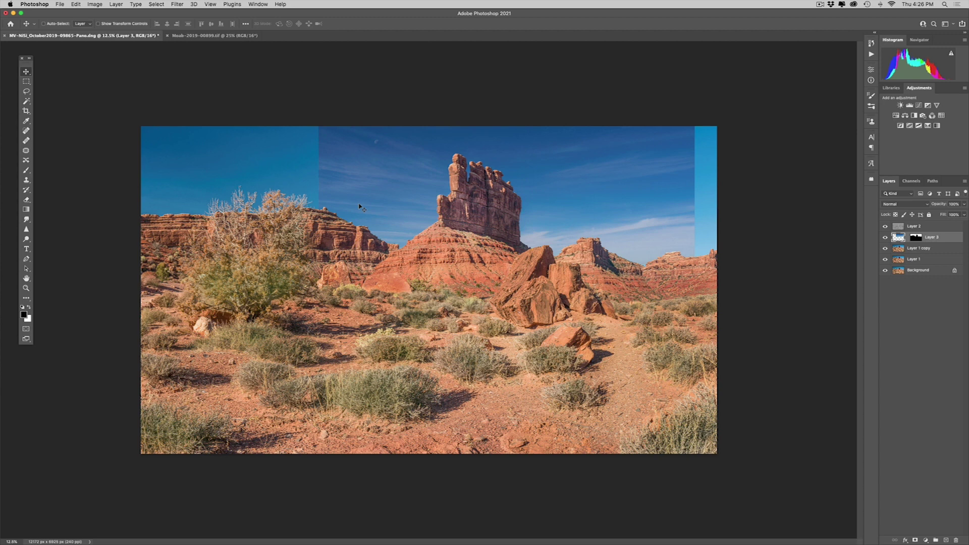
Stretch the pasted sky on Layer 3 with Free Transform across the panorama's full width and shift it slightly upward.
click(76, 4)
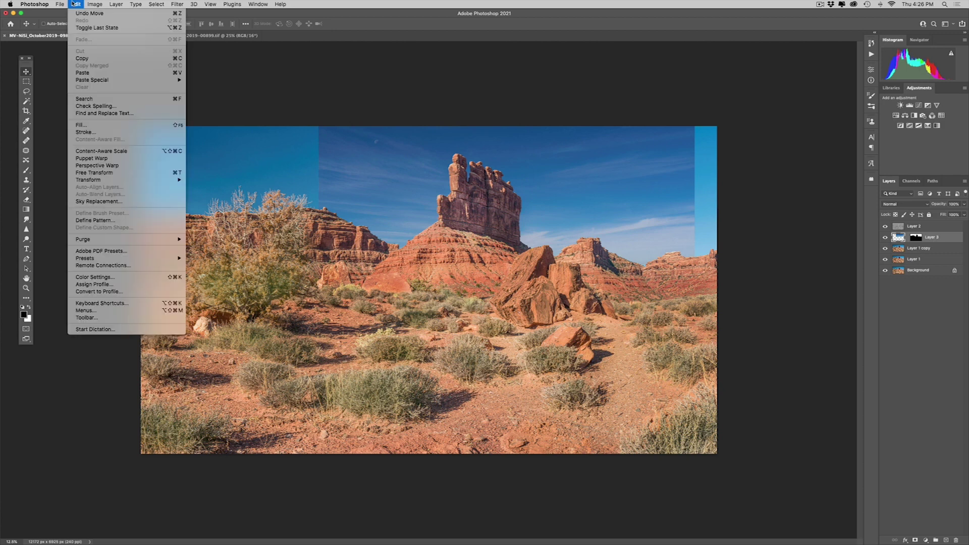
click(111, 175)
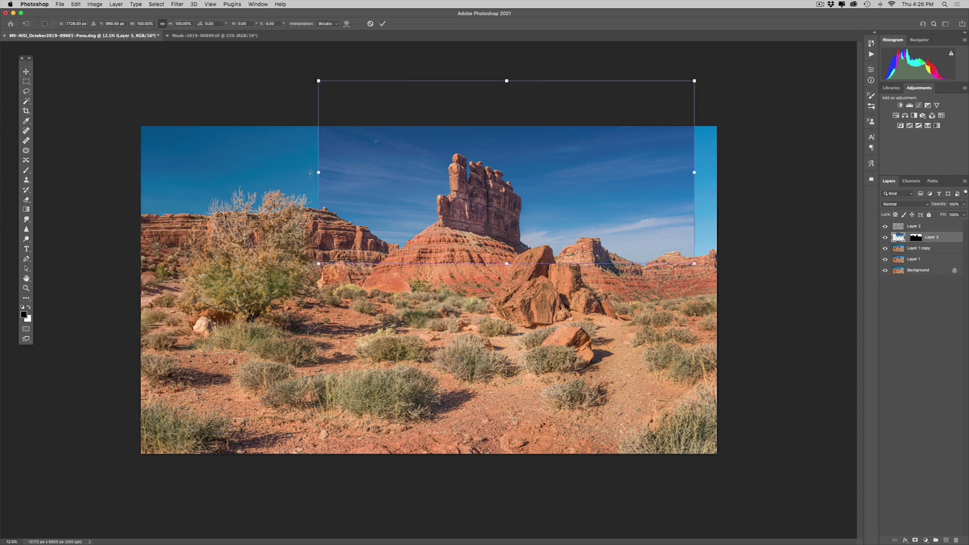
drag(318, 172, 136, 173)
drag(695, 173, 725, 172)
drag(640, 181, 642, 147)
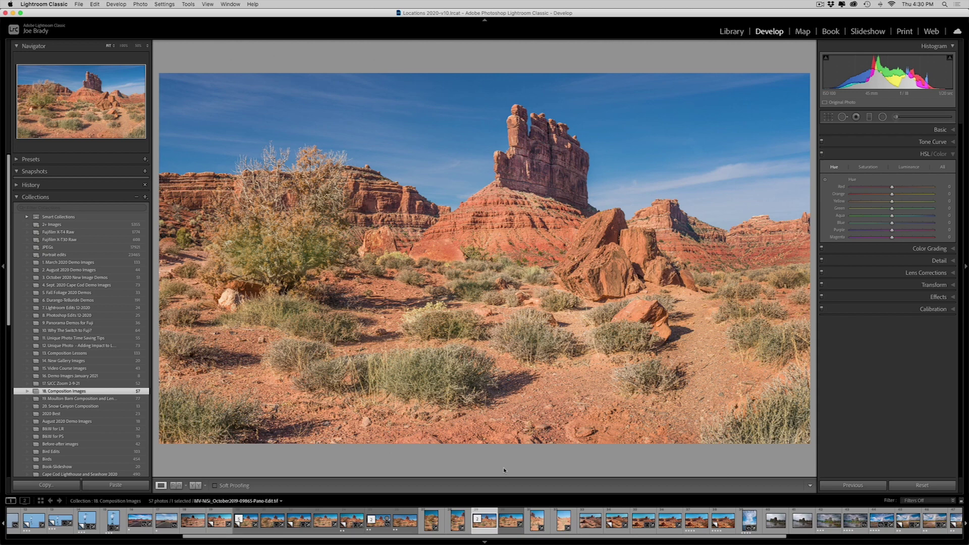
In Lightroom Classic, create two virtual copies of the edited panorama and crop Copy 2 slightly along its right, bottom and left edges.
key(super+apostrophe)
key(super+apostrophe)
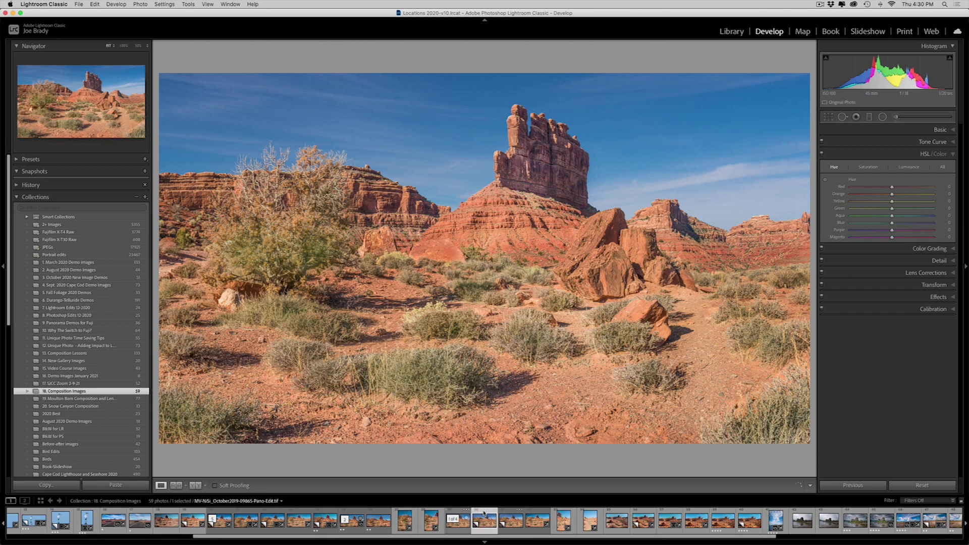
click(828, 116)
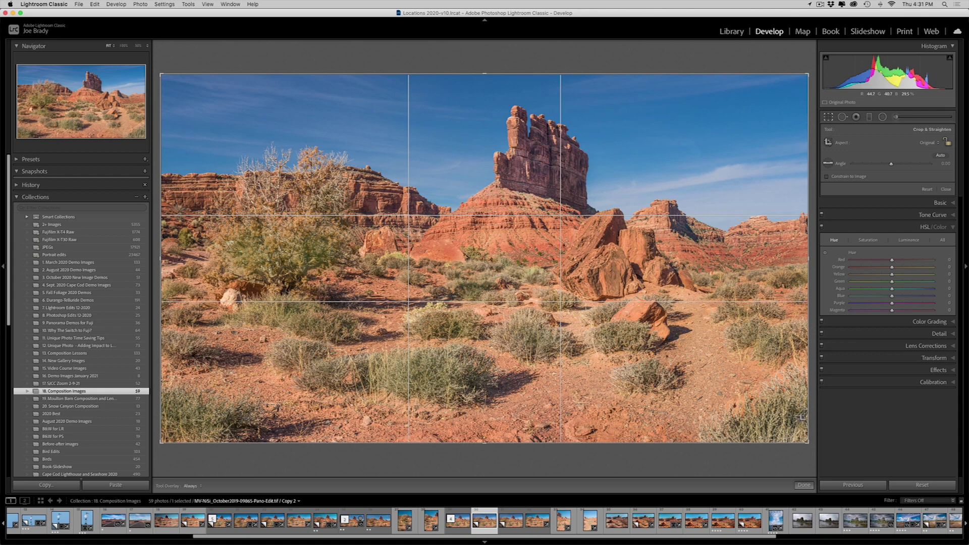
drag(809, 260, 789, 257)
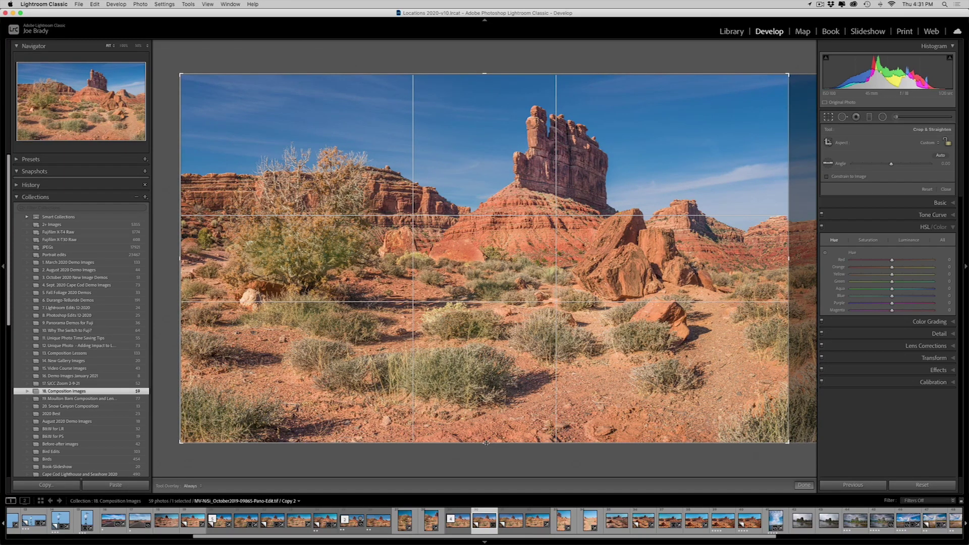
drag(485, 443, 489, 417)
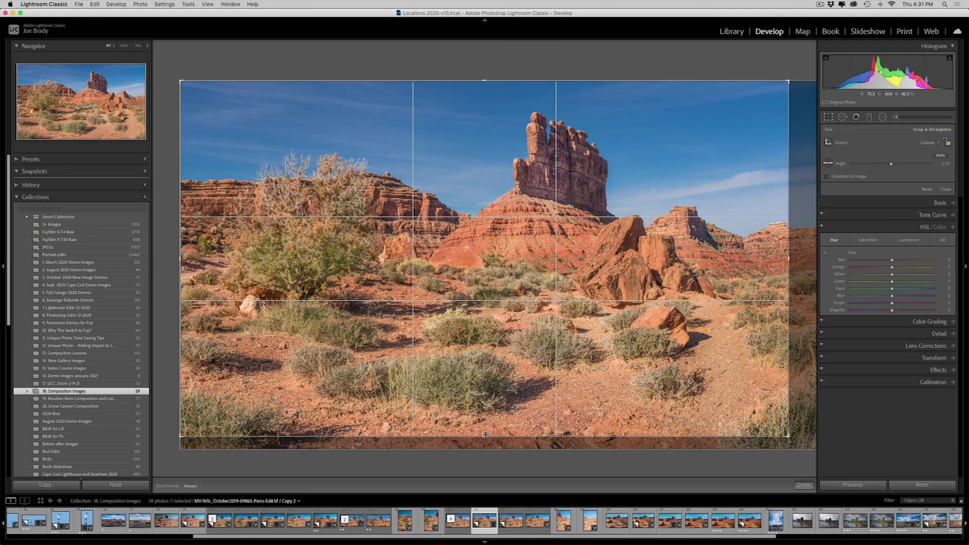
drag(485, 436, 486, 435)
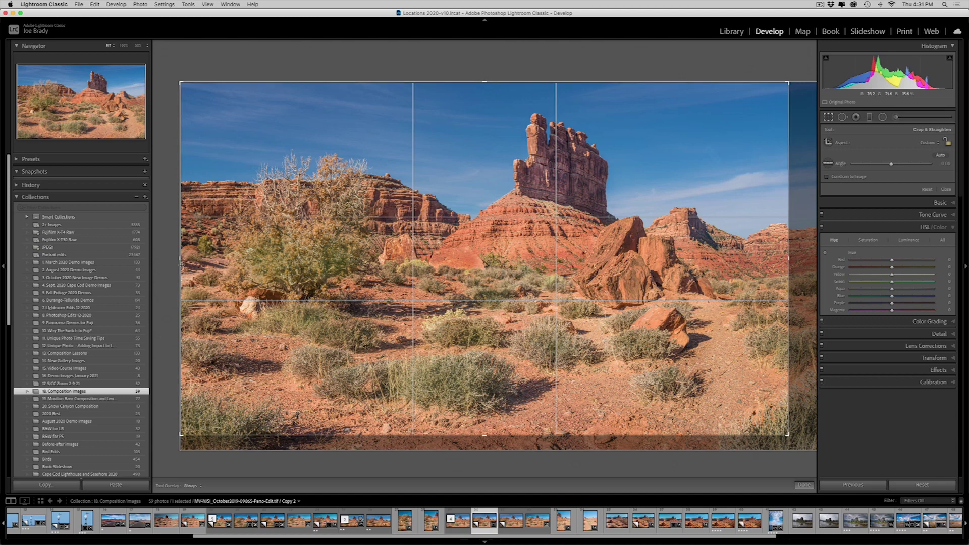
drag(180, 260, 190, 260)
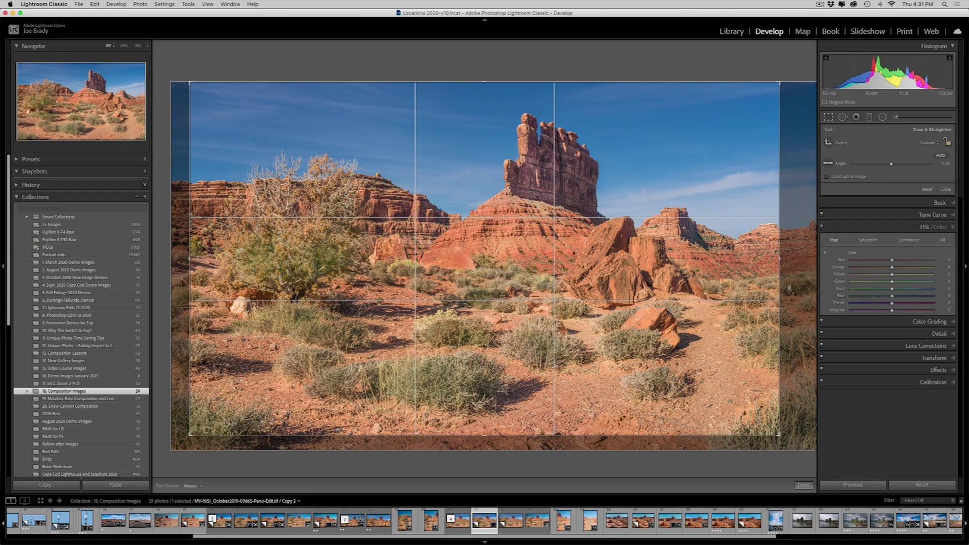
click(802, 485)
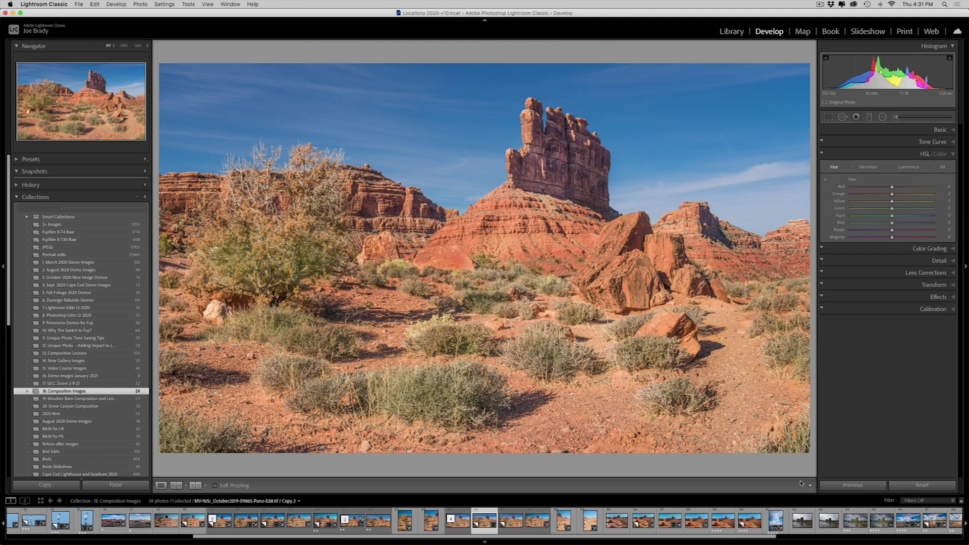
Add a post-crop vignette to Copy 2 with Amount -14, Roundness -63 and Feather 68.
click(933, 299)
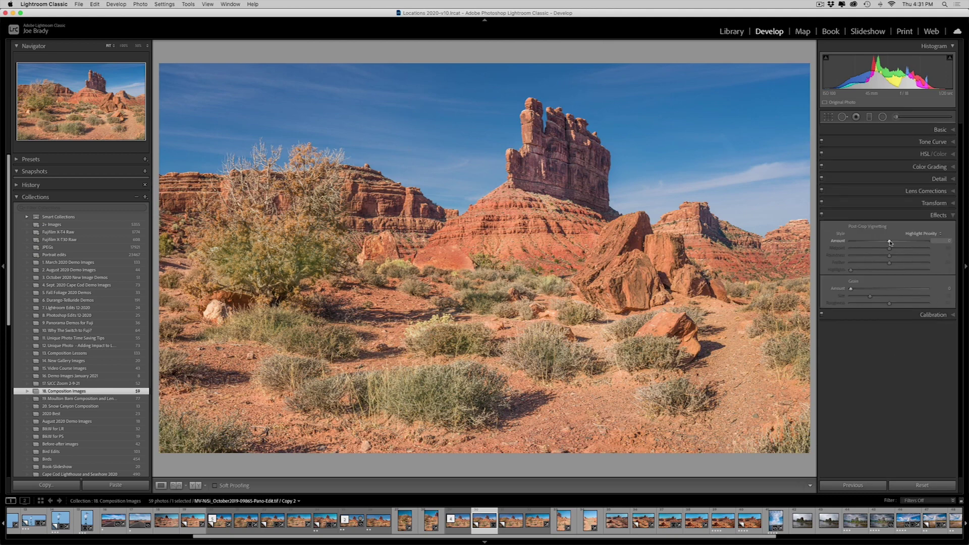
drag(889, 242, 848, 241)
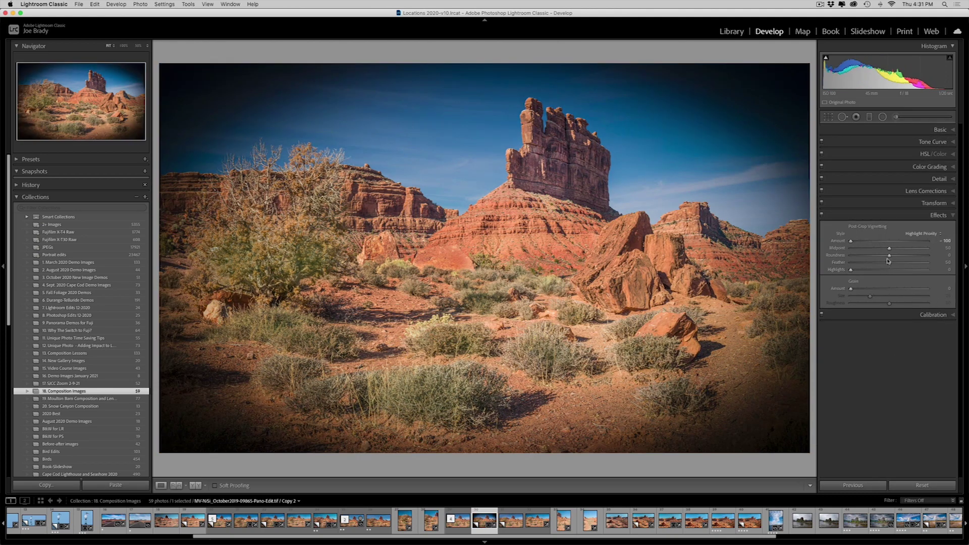
mouse_move(889, 258)
mouse_down()
mouse_move(864, 257)
mouse_move(902, 262)
mouse_up()
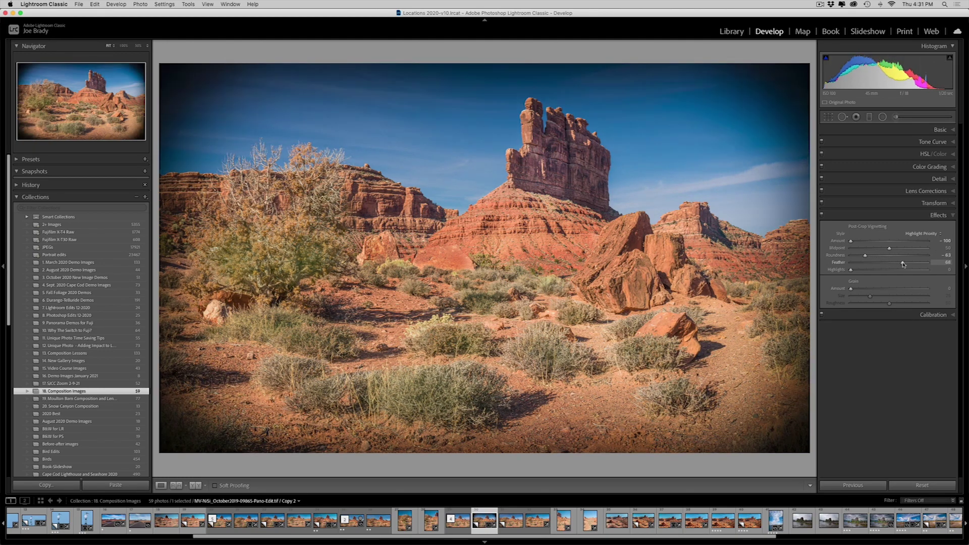
click(883, 242)
drag(884, 242, 883, 243)
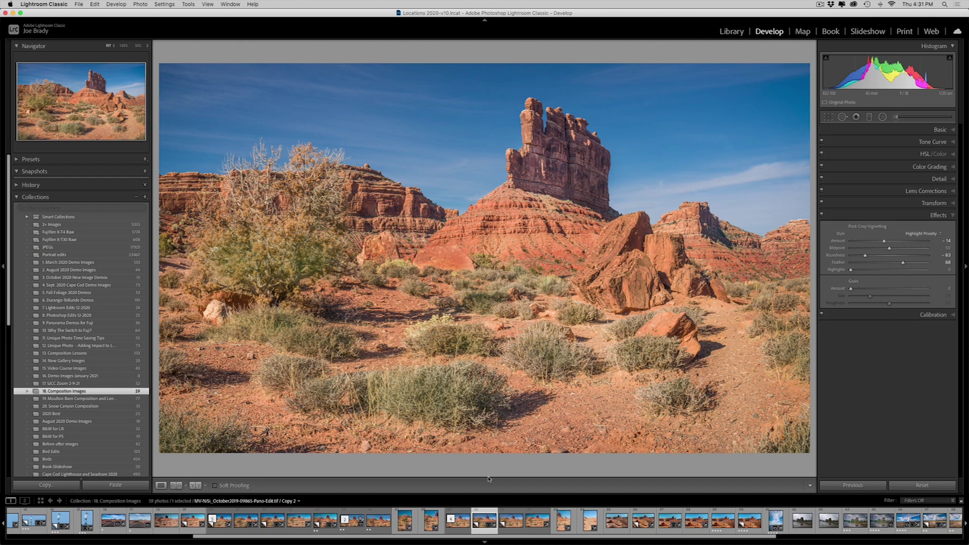
Crop virtual Copy 1 along its right edge and more tightly along the bottom to remove the lower foreground.
click(508, 513)
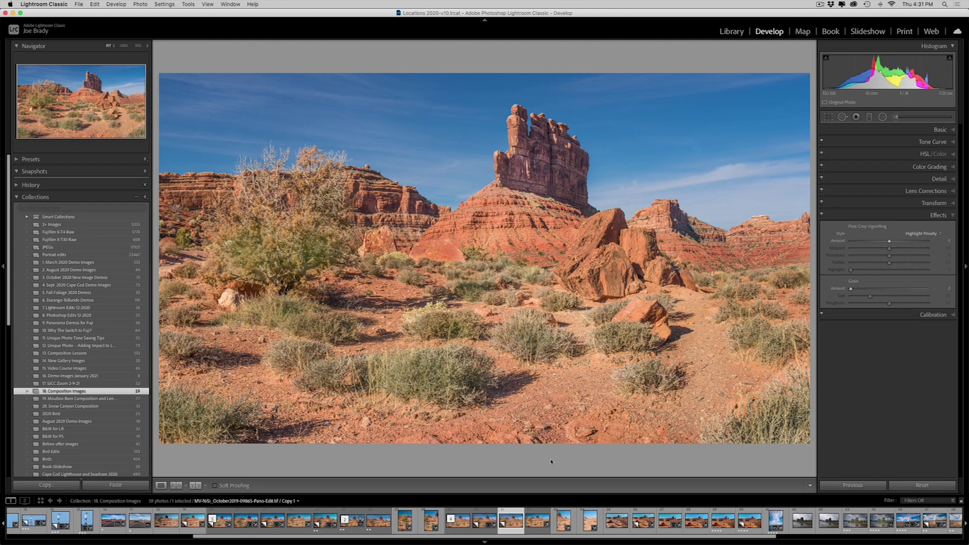
key(r)
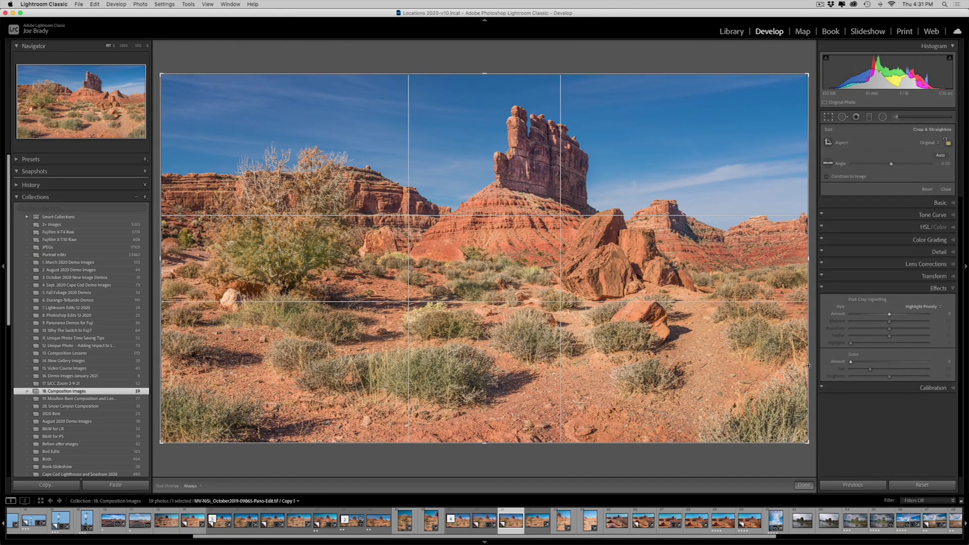
drag(807, 259, 780, 261)
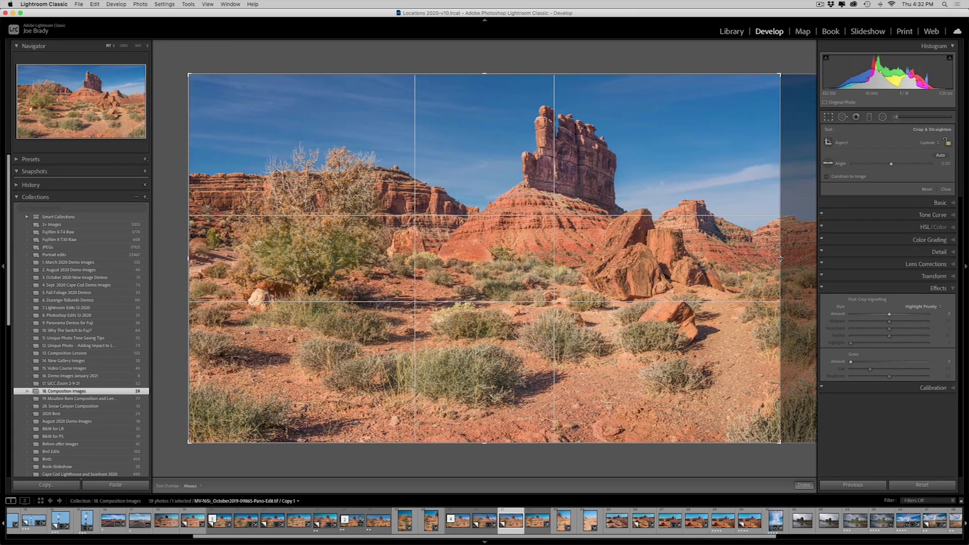
drag(484, 443, 486, 418)
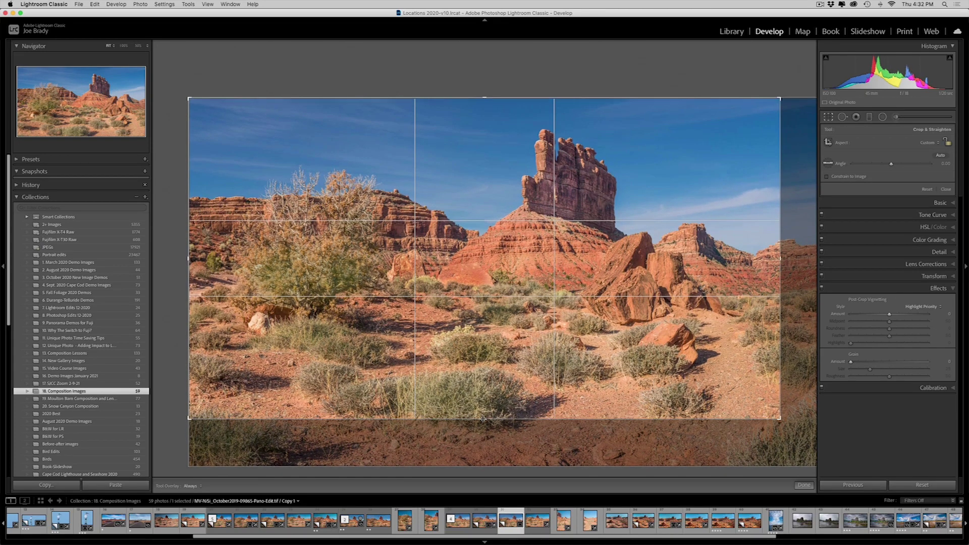
drag(483, 418, 483, 420)
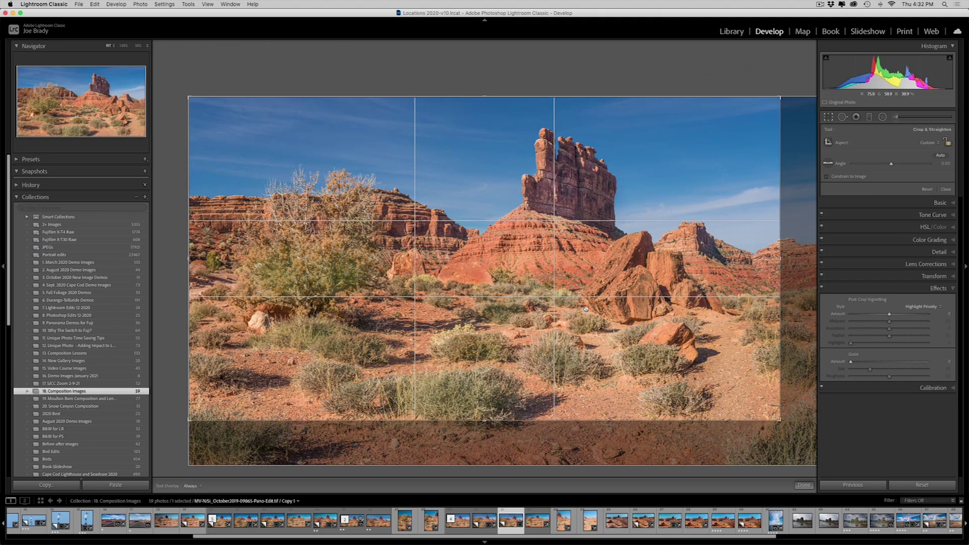
click(804, 485)
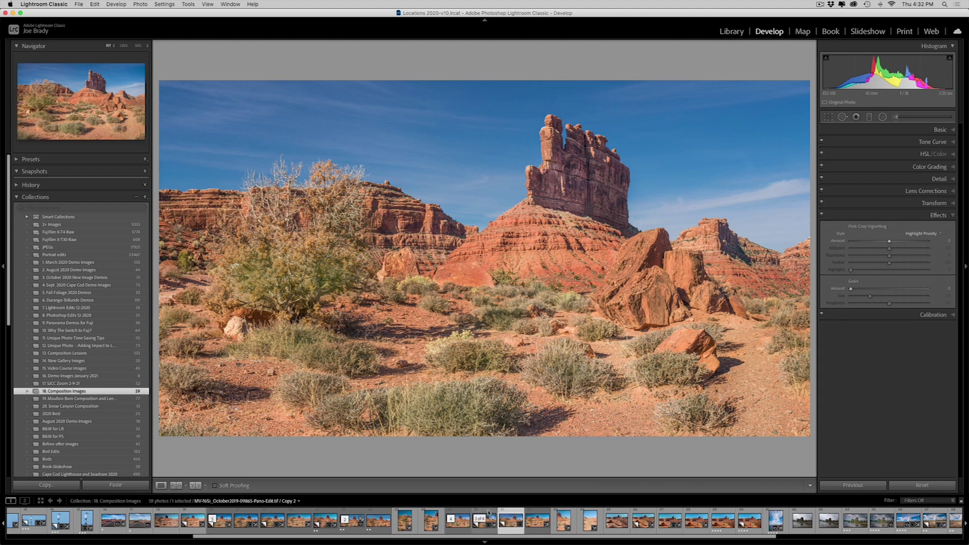
Select the panorama together with its two virtual copies and view them full screen for comparison.
shift+click(465, 515)
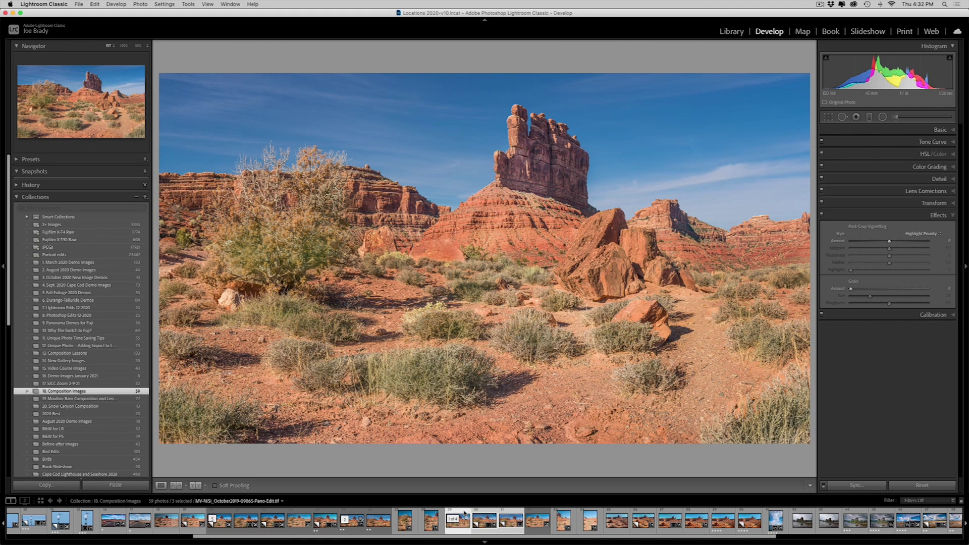
key(f)
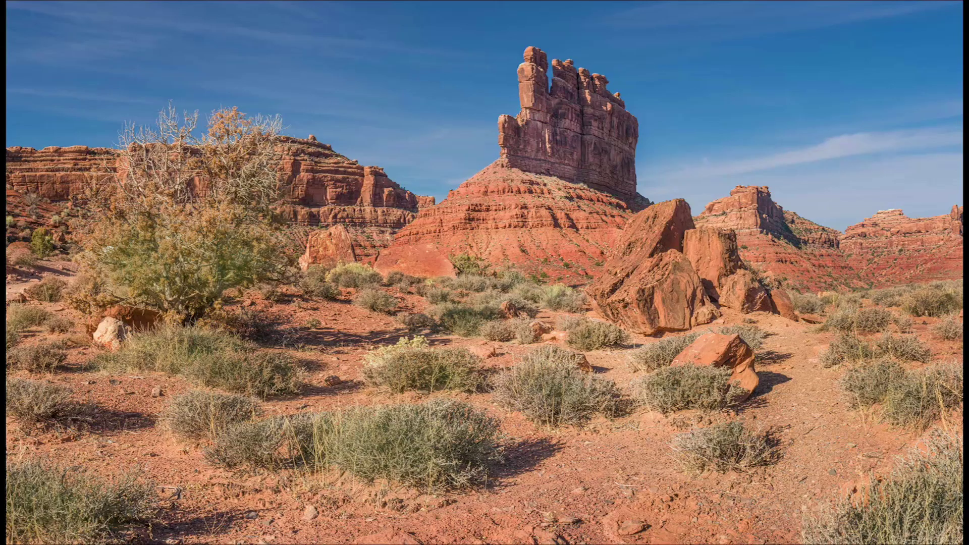